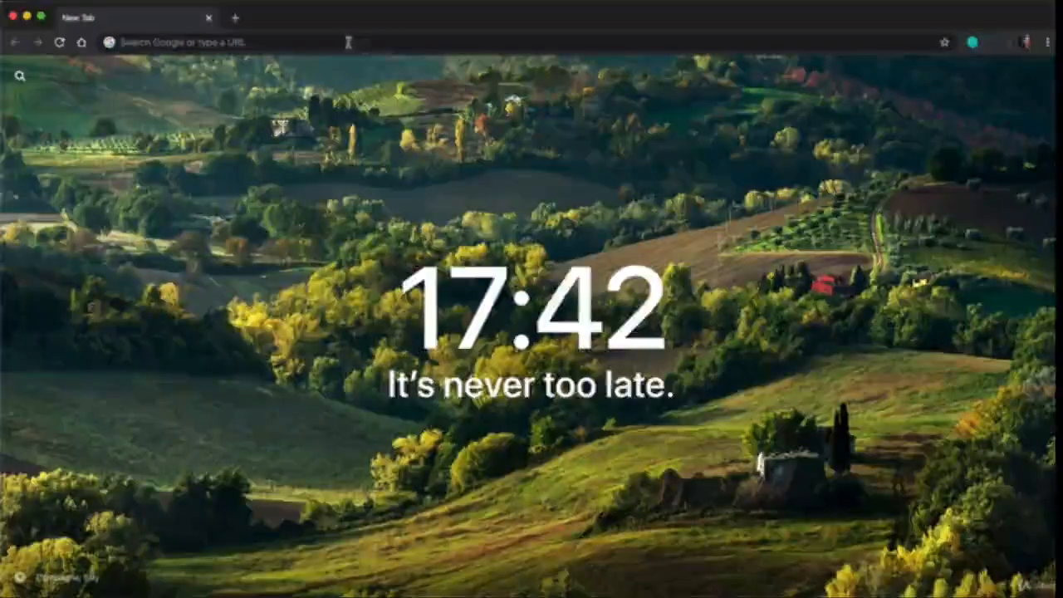
Leave the copywriting blog post PDF and switch to a new Chrome tab
left_click(346, 42)
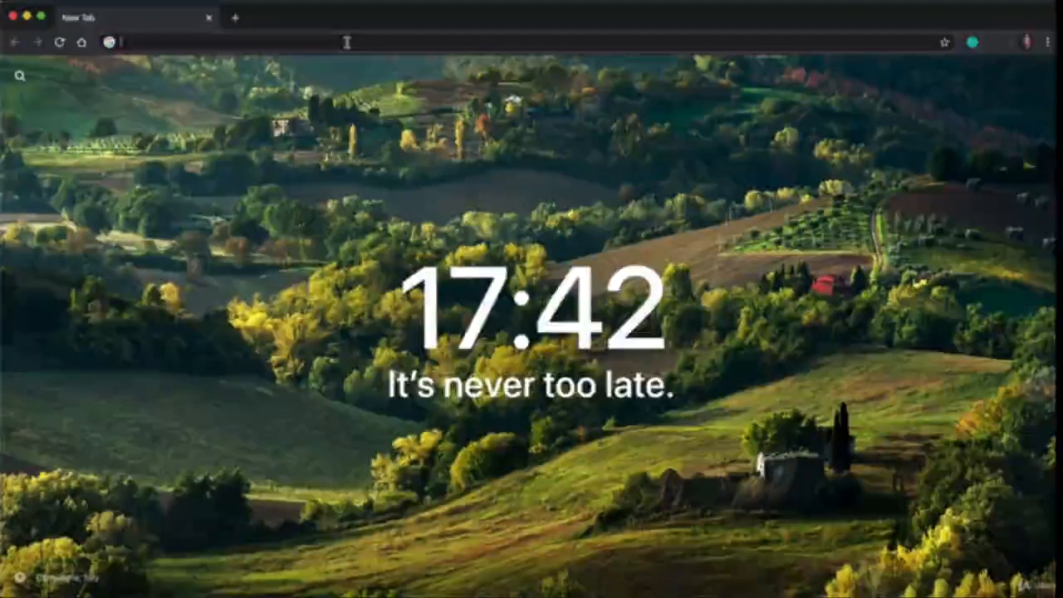
Load canva.com by entering 'canva' in the address bar
type("canva")
key("Return")
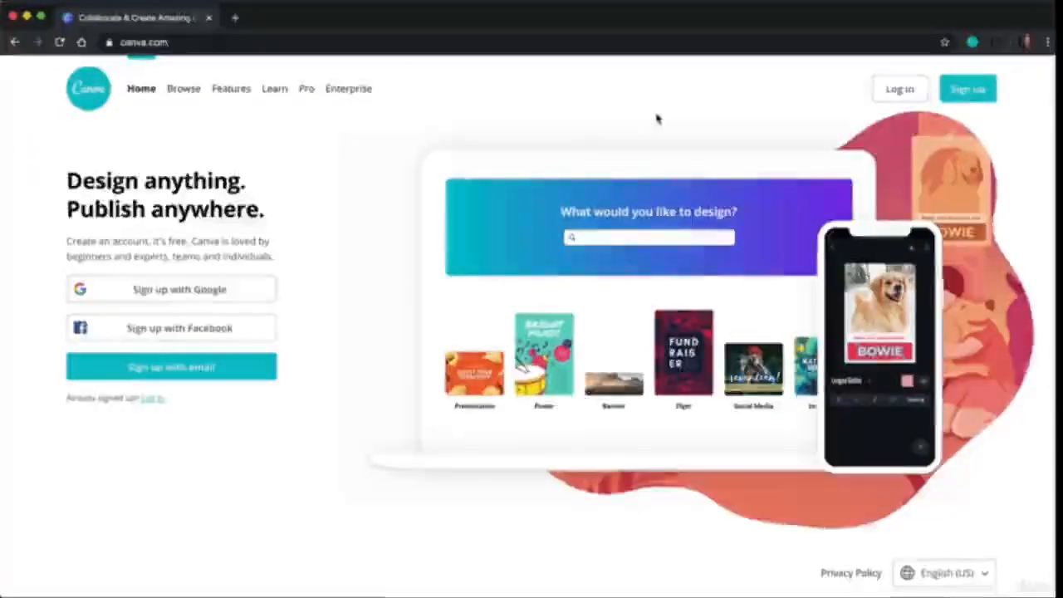
Log in to Canva with the linked Facebook account
left_click(901, 89)
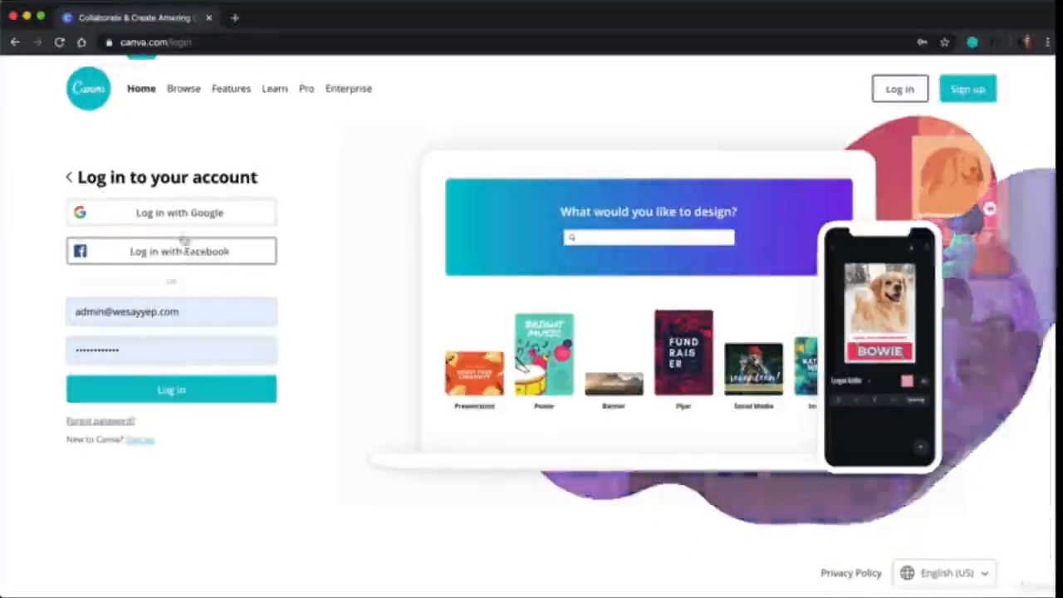
left_click(217, 254)
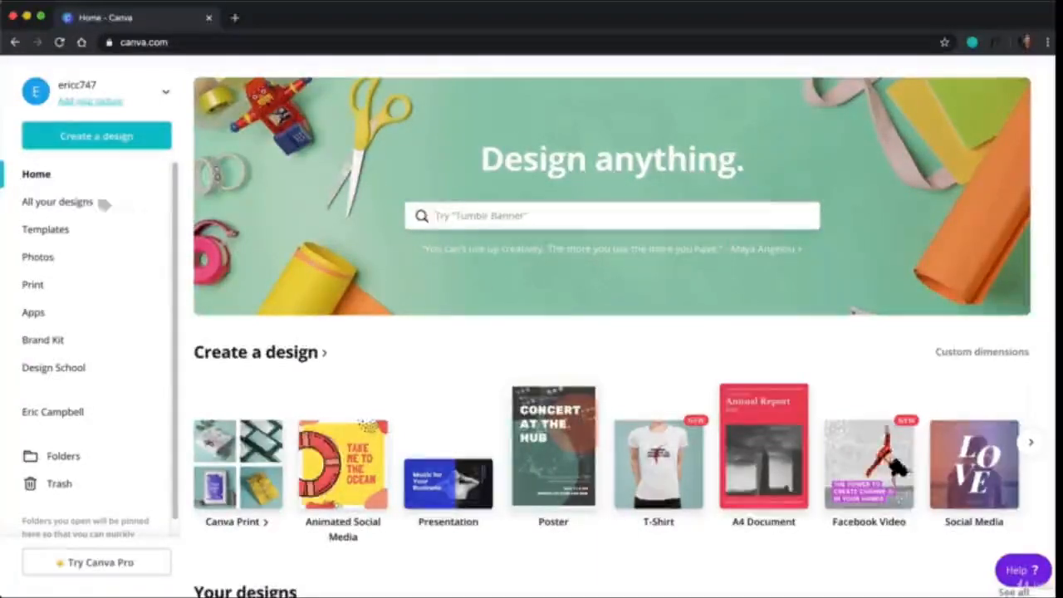
Create a new blank A4 Document design from Create a design
left_click(81, 143)
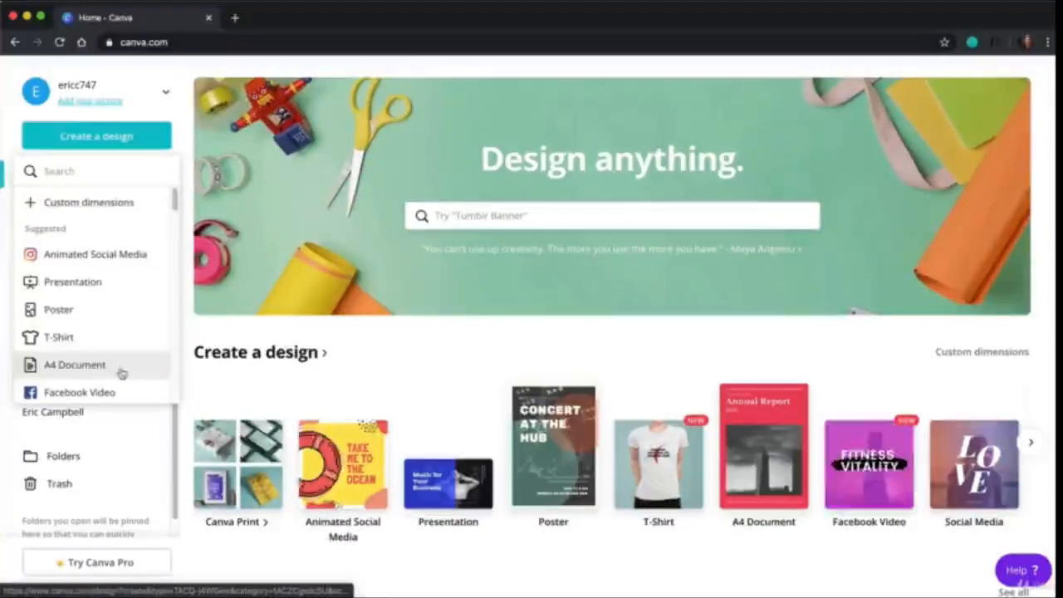
left_click(122, 373)
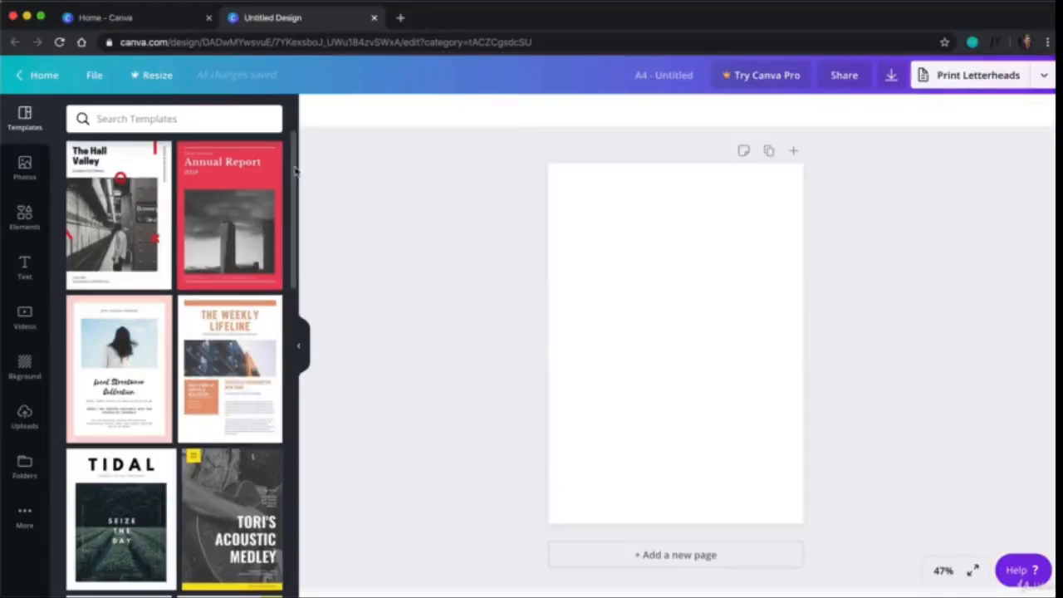
Scroll the templates and apply the green-leaf Tea Party template to the page
left_click_drag(294, 169, 301, 597)
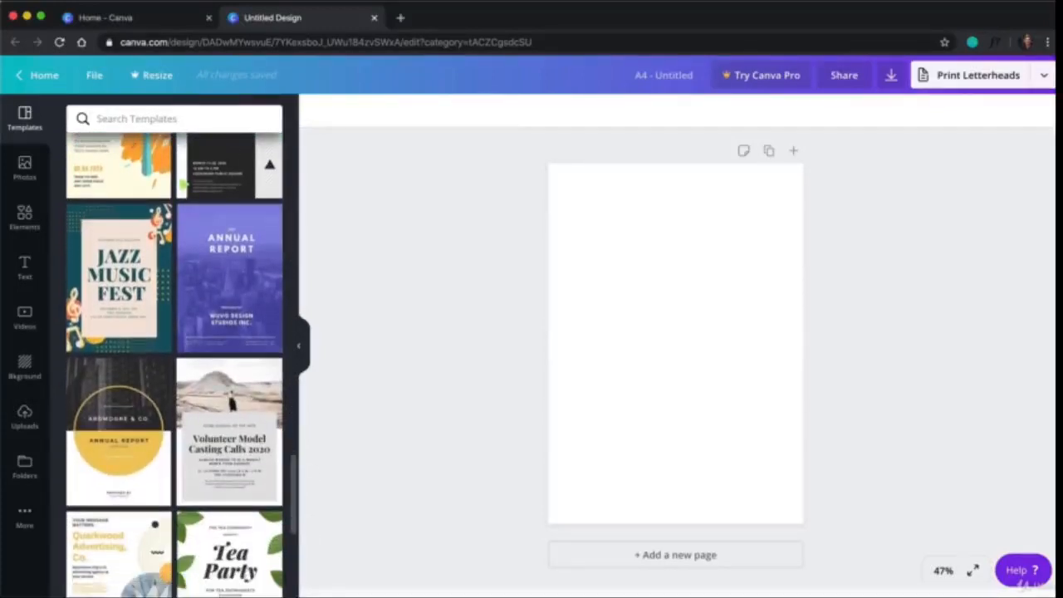
left_click(245, 538)
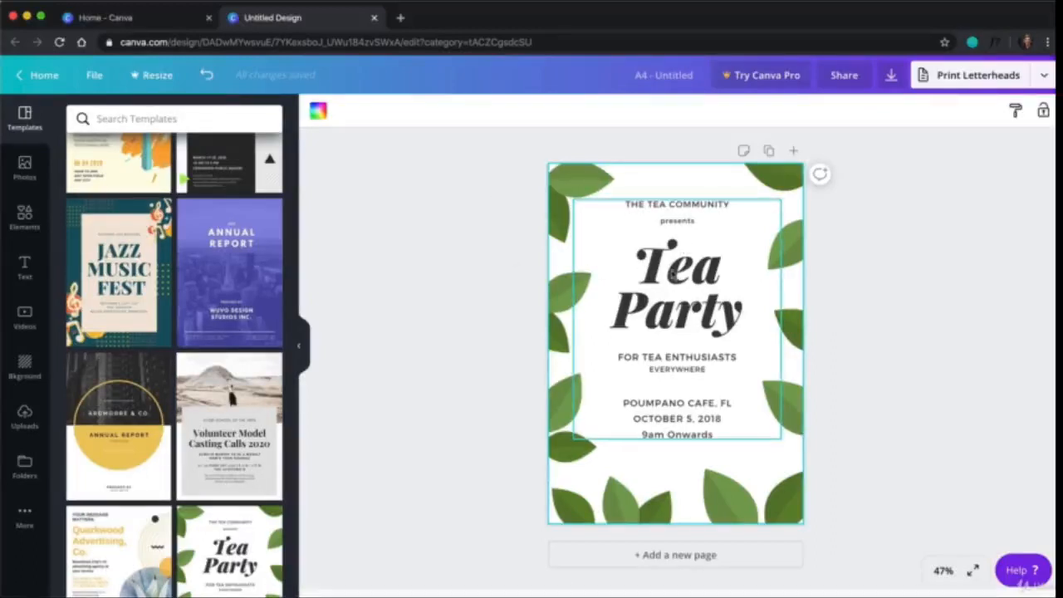
Replace the Tea Party heading with '7 Copywriting Secrets For Beginners' at font size 80
left_click(675, 272)
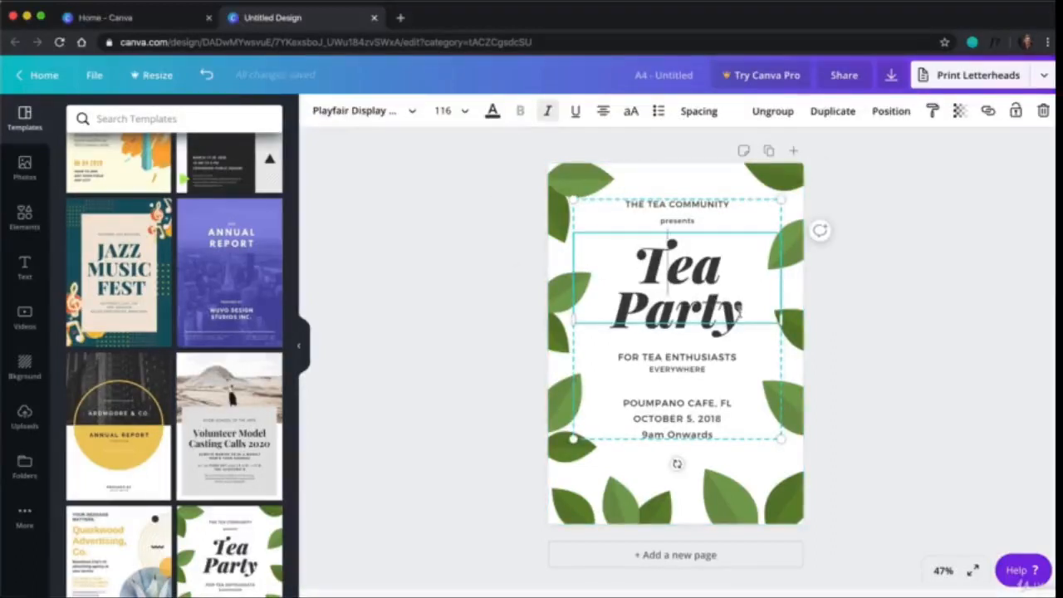
left_click_drag(738, 309, 635, 249)
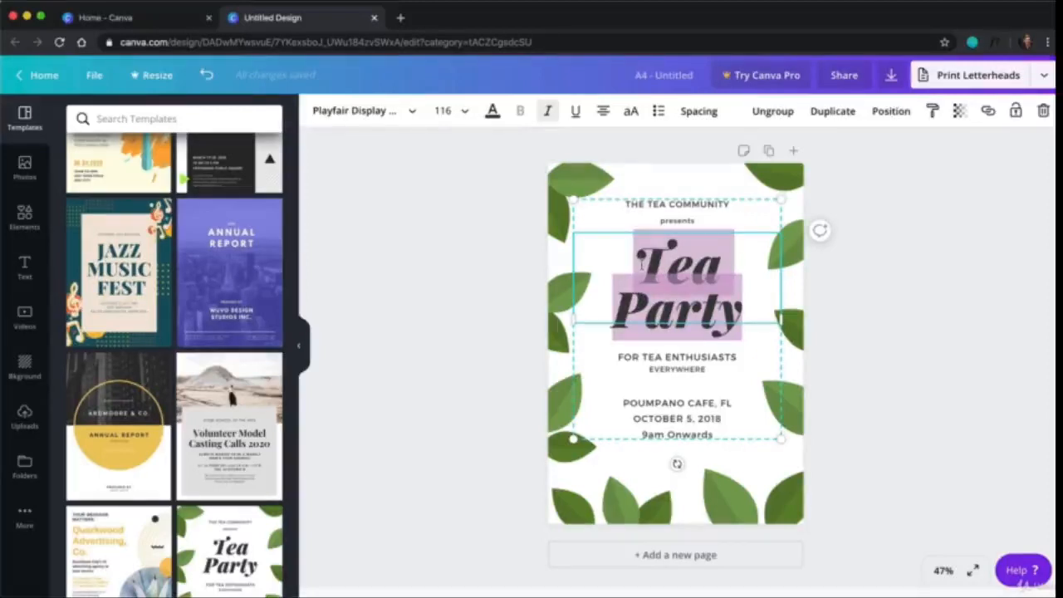
type("7 Copywriting Sec")
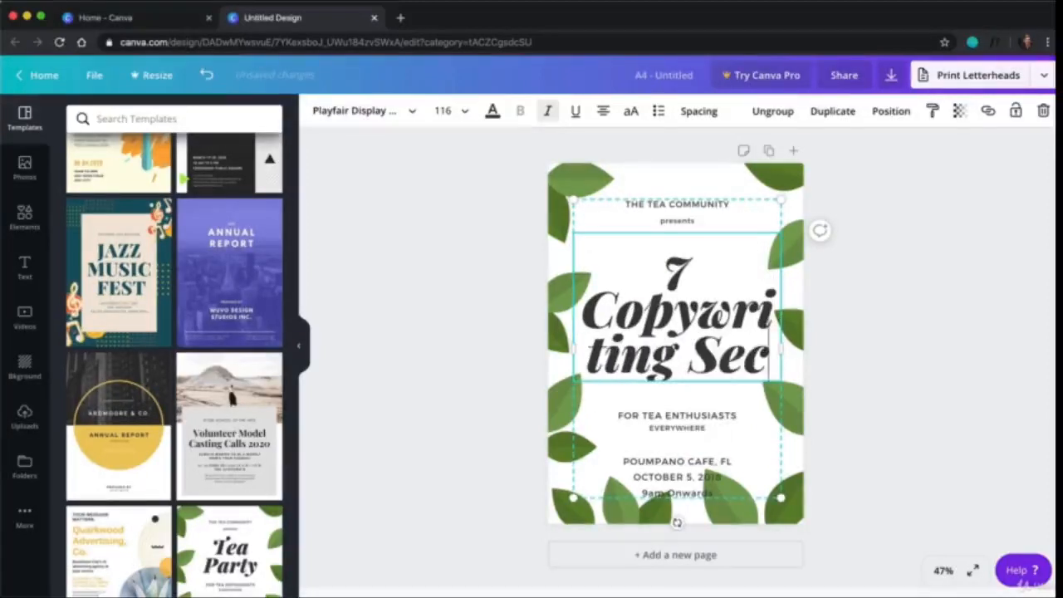
type("rets For Beginne")
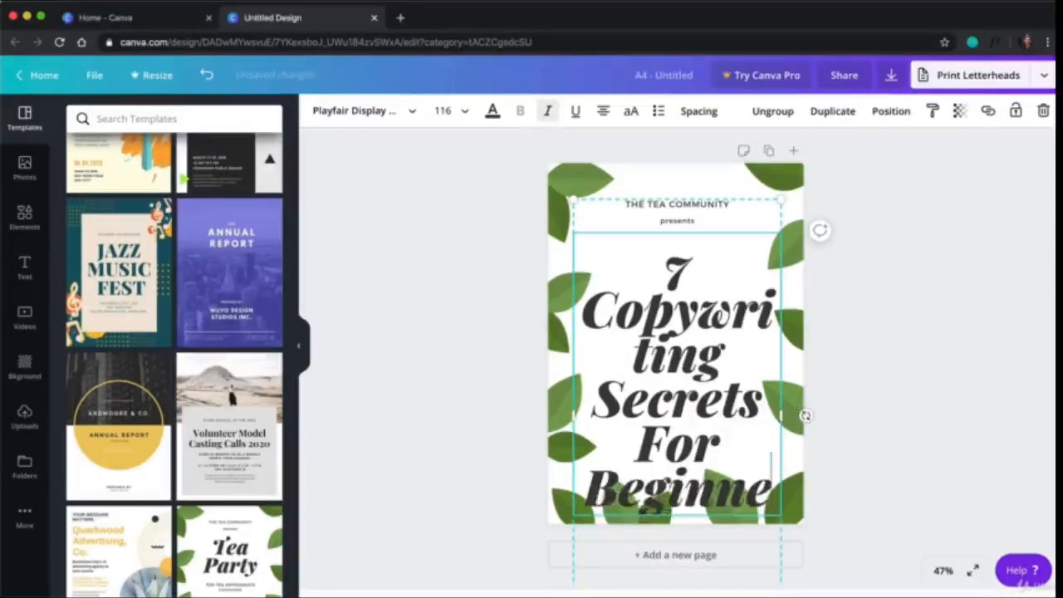
type("rs")
key("ctrl+a")
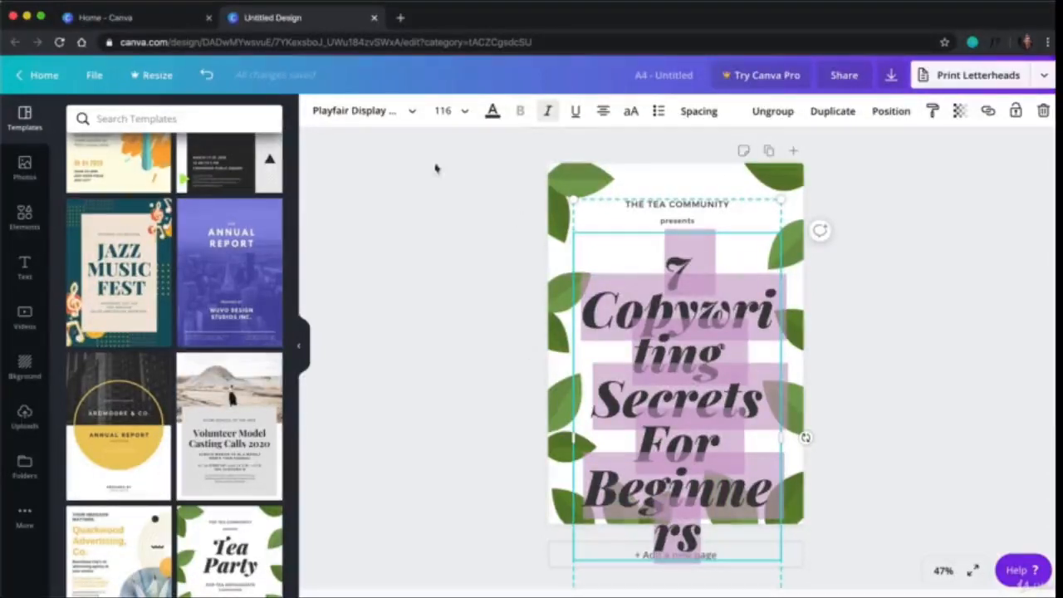
left_click(465, 113)
scroll(470, 266, "down", 5)
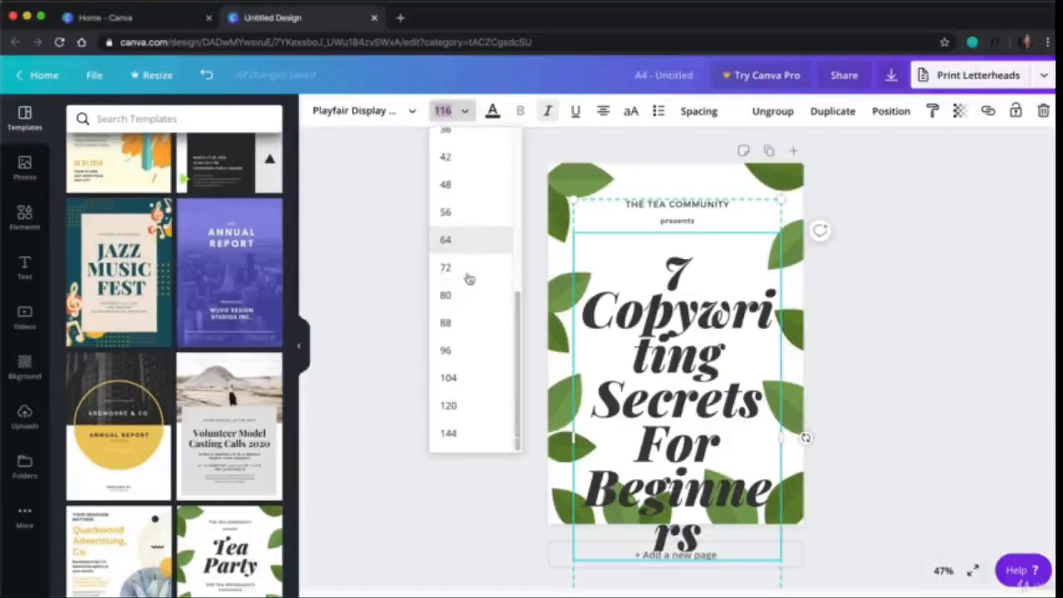
left_click(448, 294)
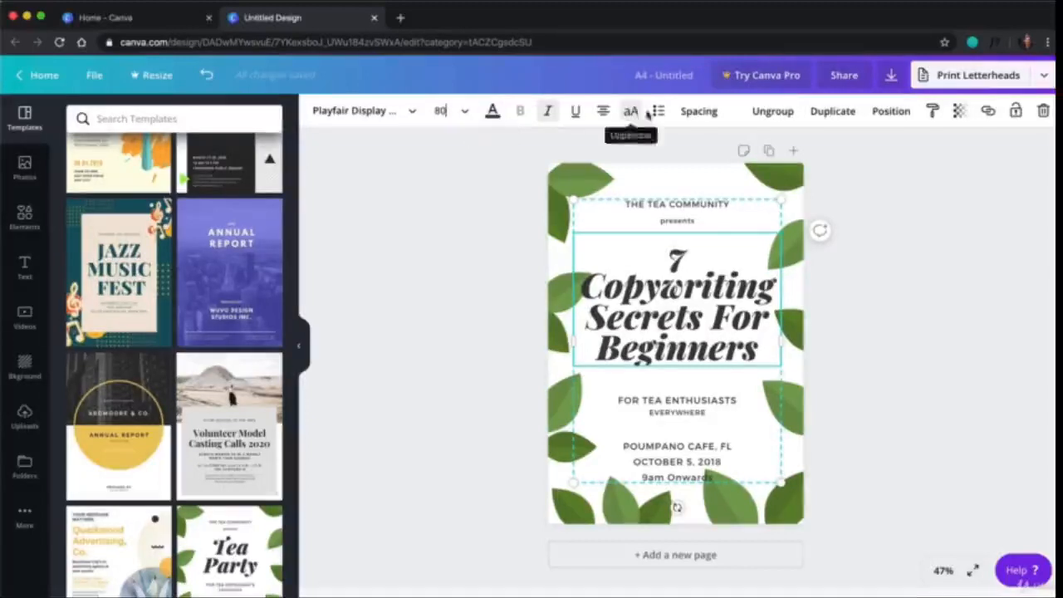
left_click(693, 220)
left_click(897, 240)
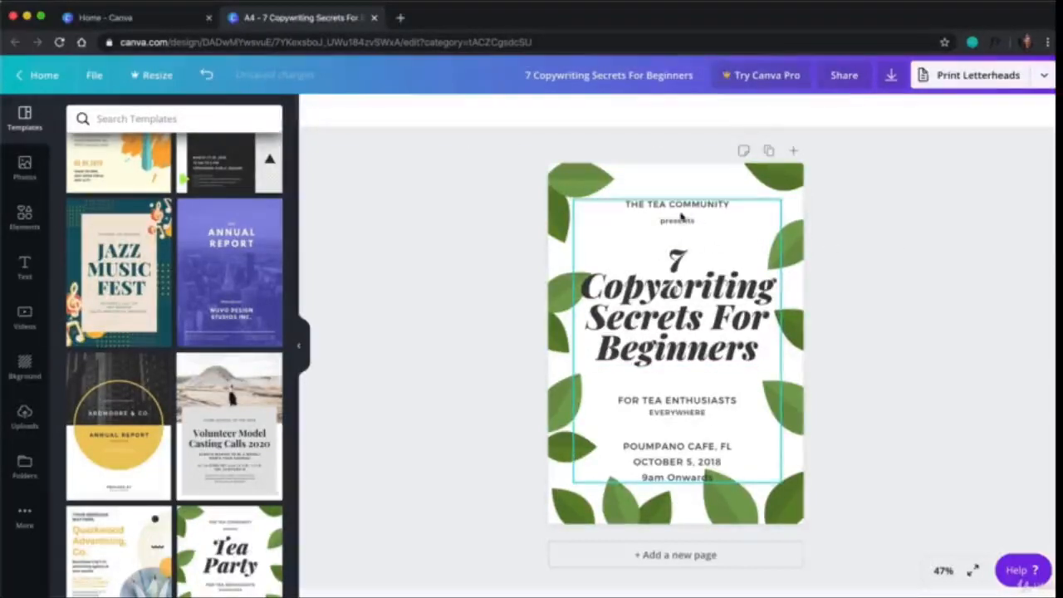
Replace the 'THE TEA COMMUNITY' line with the author's name
left_click(679, 208)
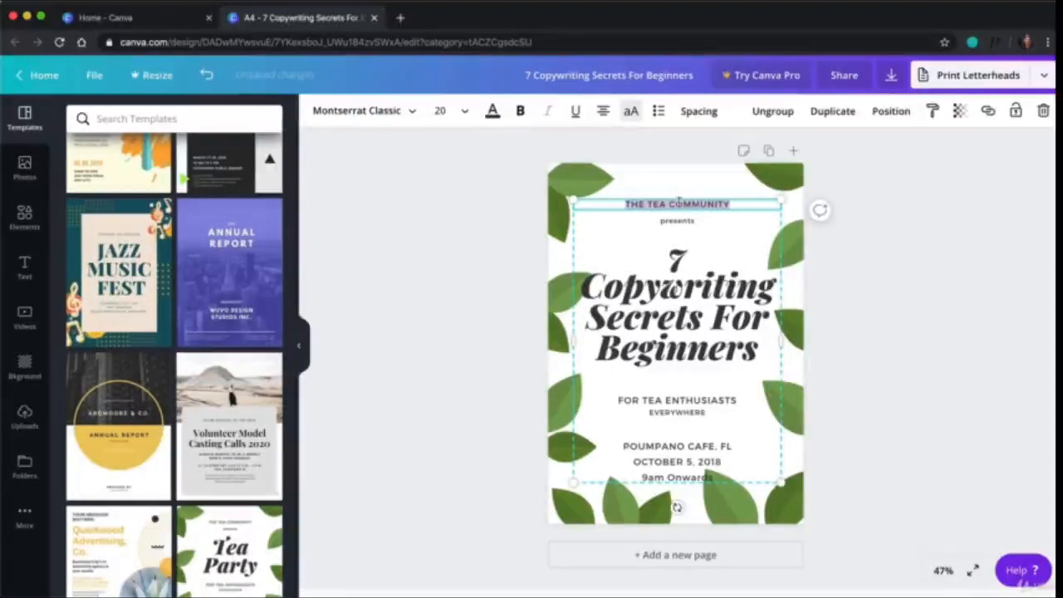
type("ERIC CAMP")
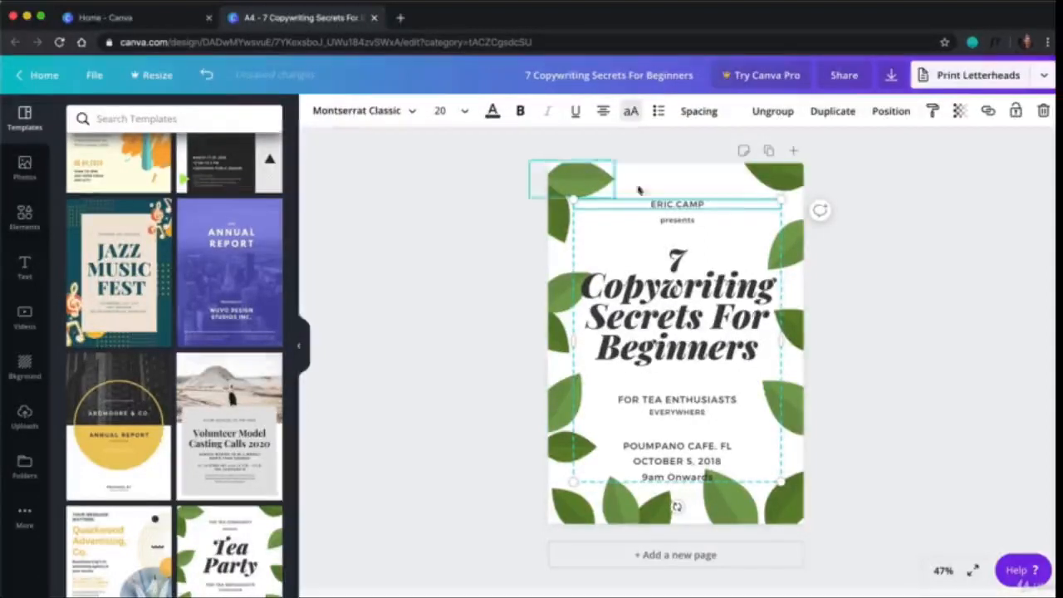
left_click(862, 229)
Delete the tea-enthusiast, everywhere, cafe-and-date and '9am Onwards' lines from the cover
left_click(690, 402)
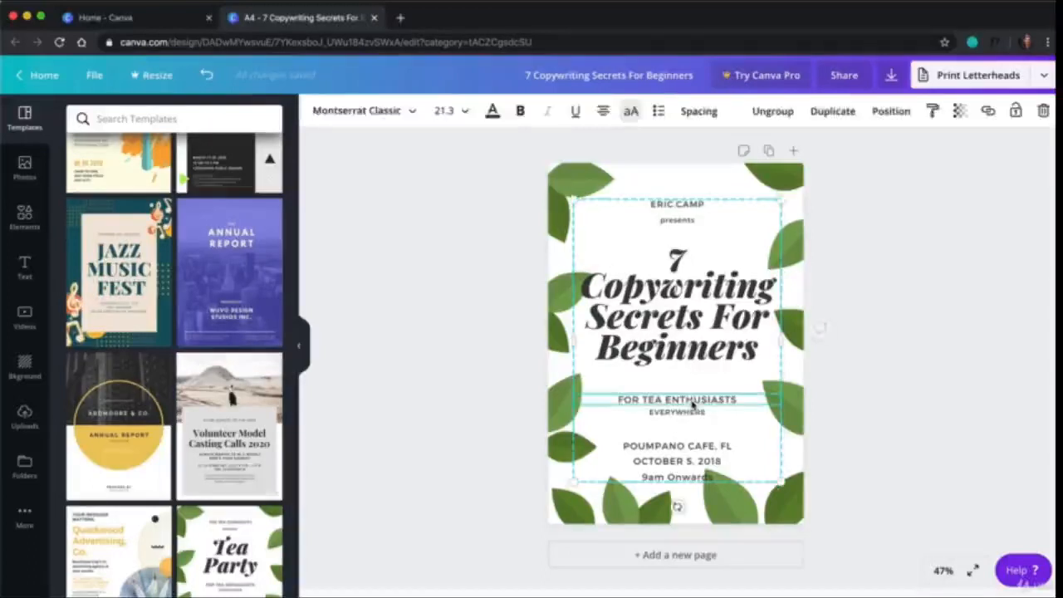
key("Delete")
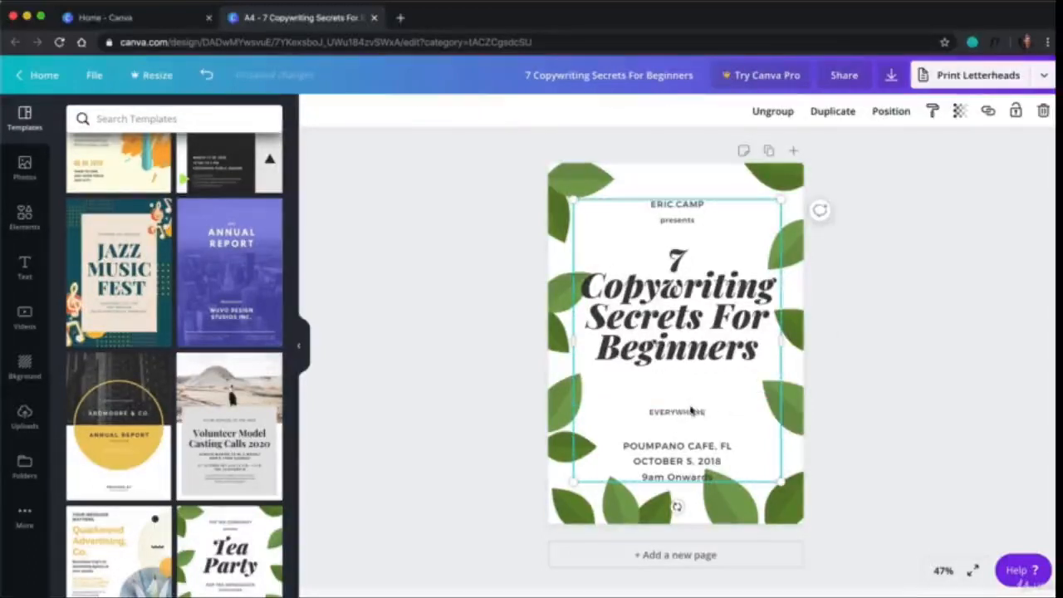
left_click(689, 412)
key("Delete")
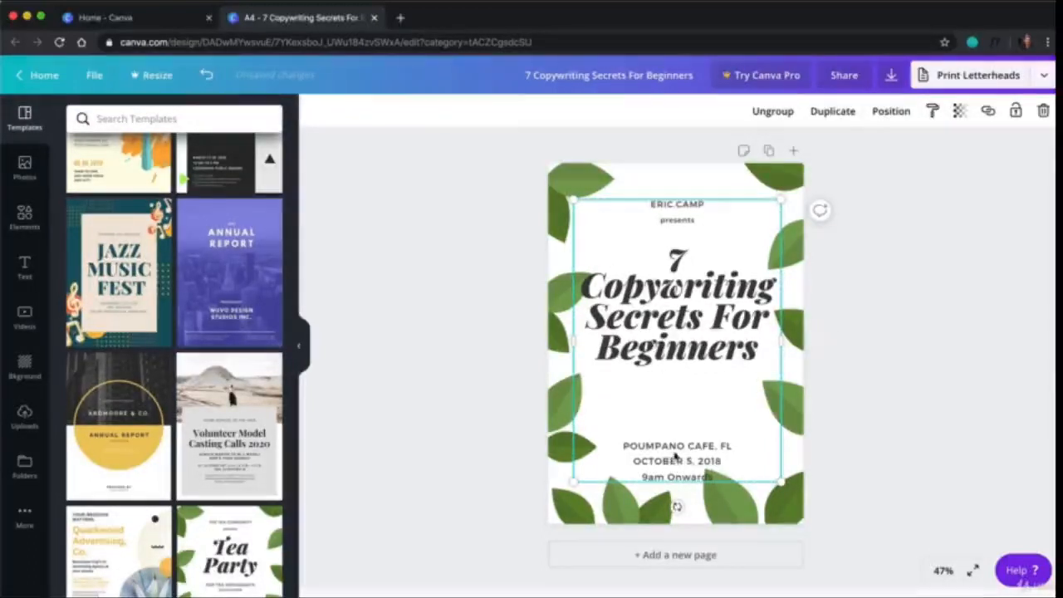
left_click(682, 448)
key("Delete")
left_click(675, 470)
key("Delete")
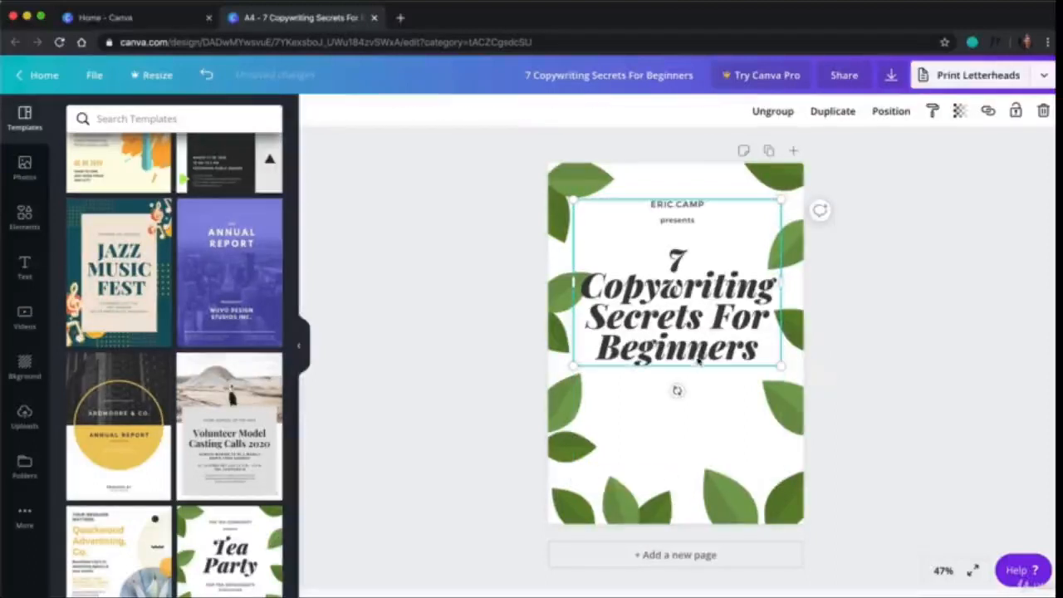
left_click(688, 347)
left_click_drag(637, 294, 574, 282)
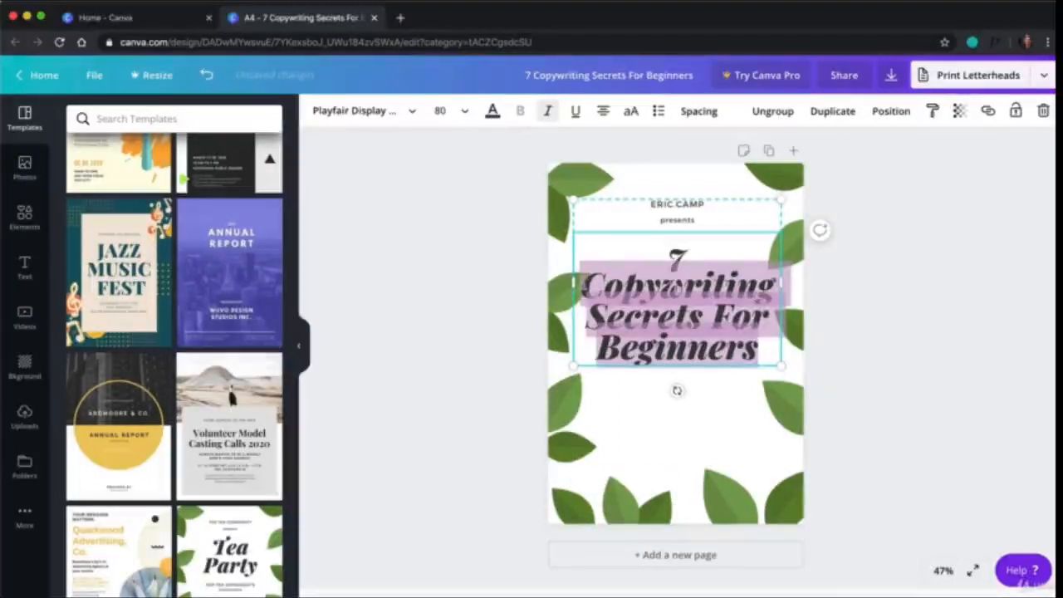
Set the cover title to font size 64 with line height 1.4
left_click(466, 114)
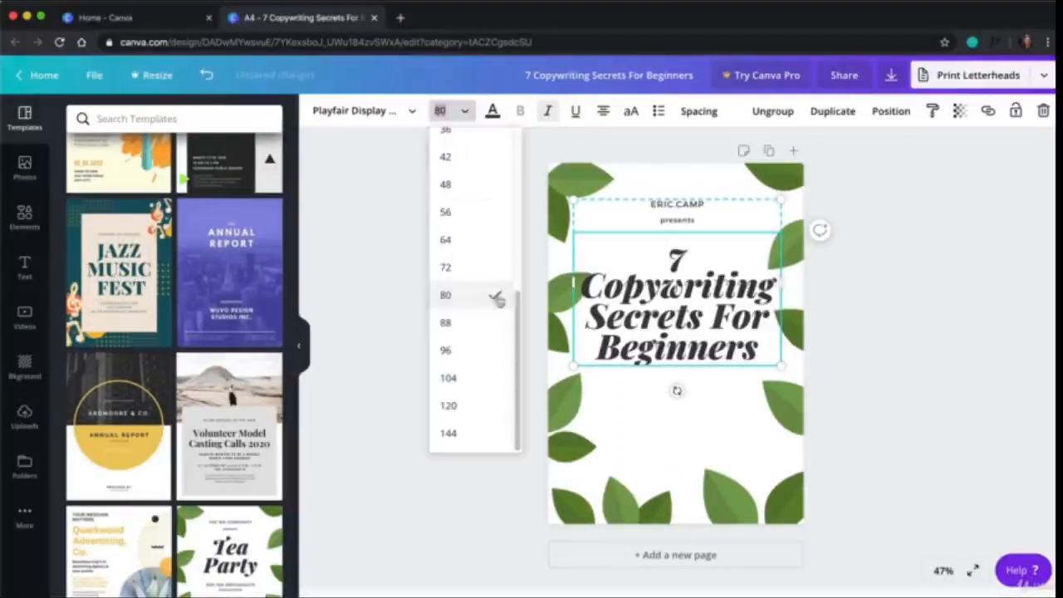
left_click(470, 244)
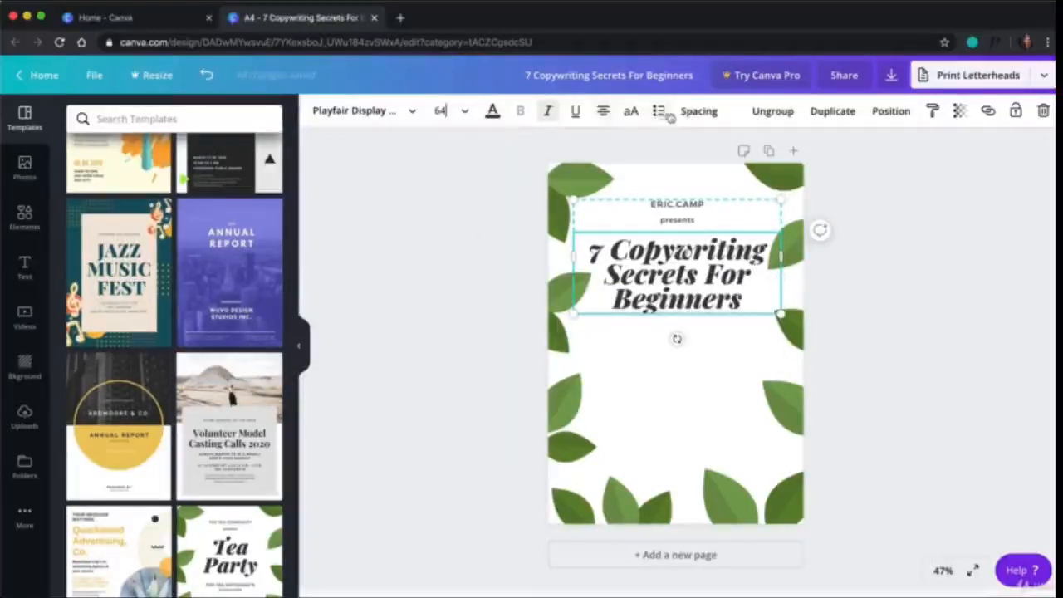
left_click(694, 111)
left_click_drag(787, 181, 803, 185)
left_click(892, 299)
Narrow the title box so it wraps, and centre the title group on the page
left_click(773, 283)
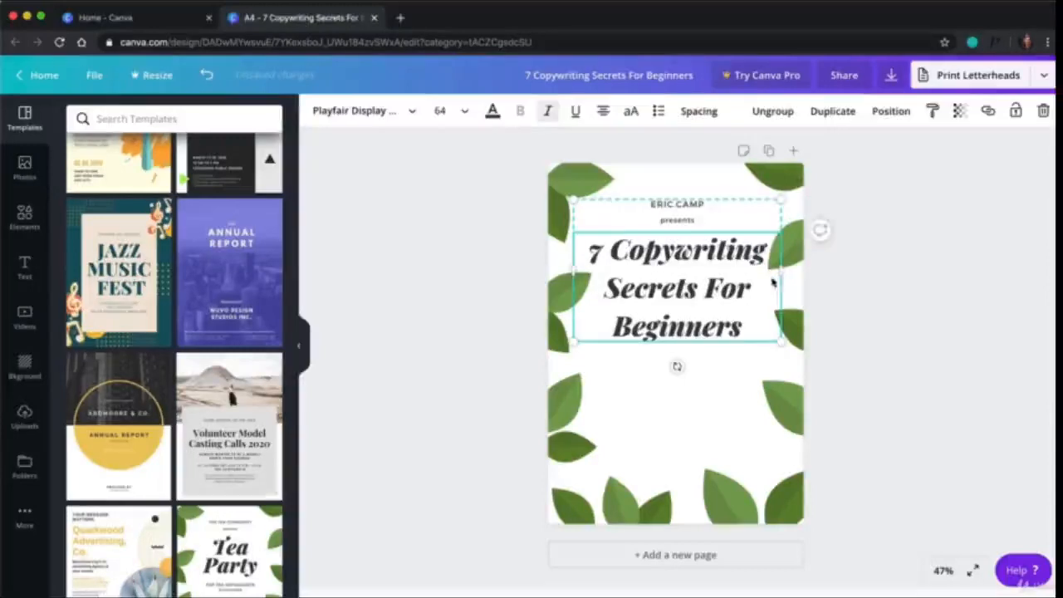
left_click_drag(780, 274, 735, 276)
left_click_drag(654, 288, 675, 306)
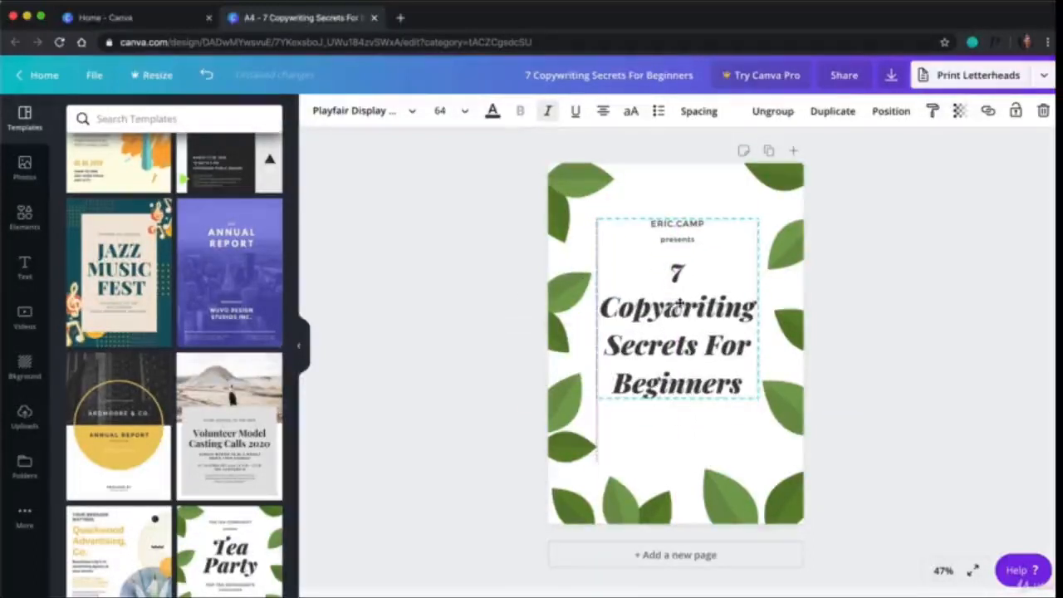
left_click(838, 323)
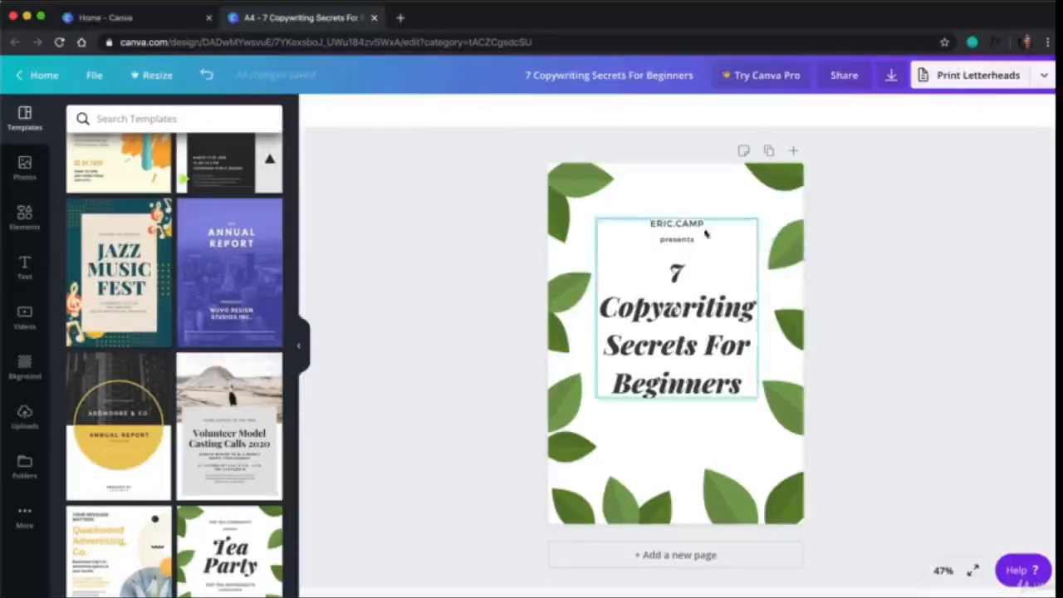
Add page 2, apply the Tea Party template, then delete all its elements to leave it blank
left_click(674, 553)
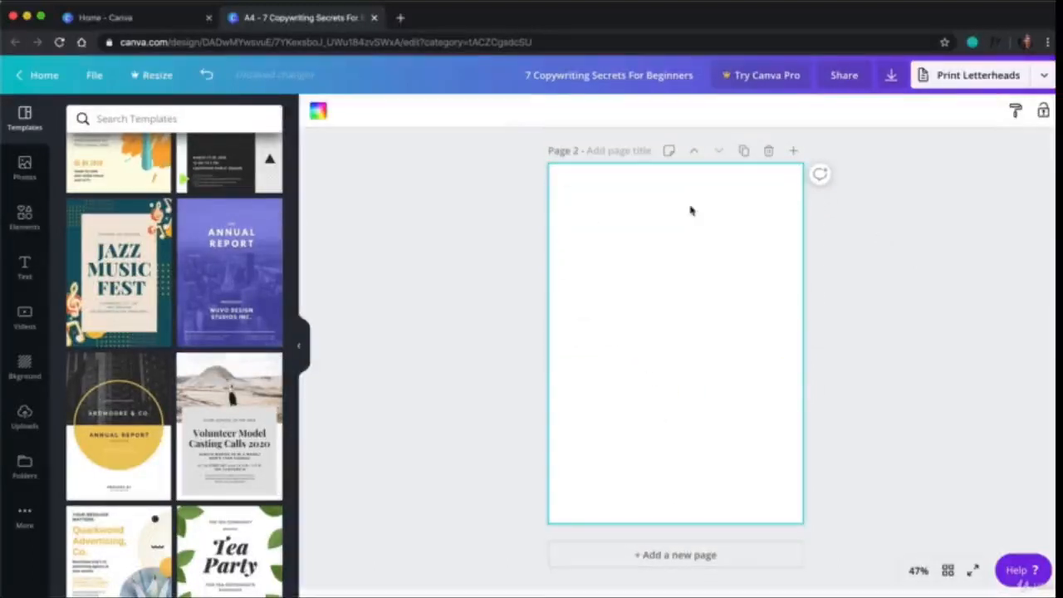
scroll(232, 374, "down", 6)
scroll(249, 378, "up", 2)
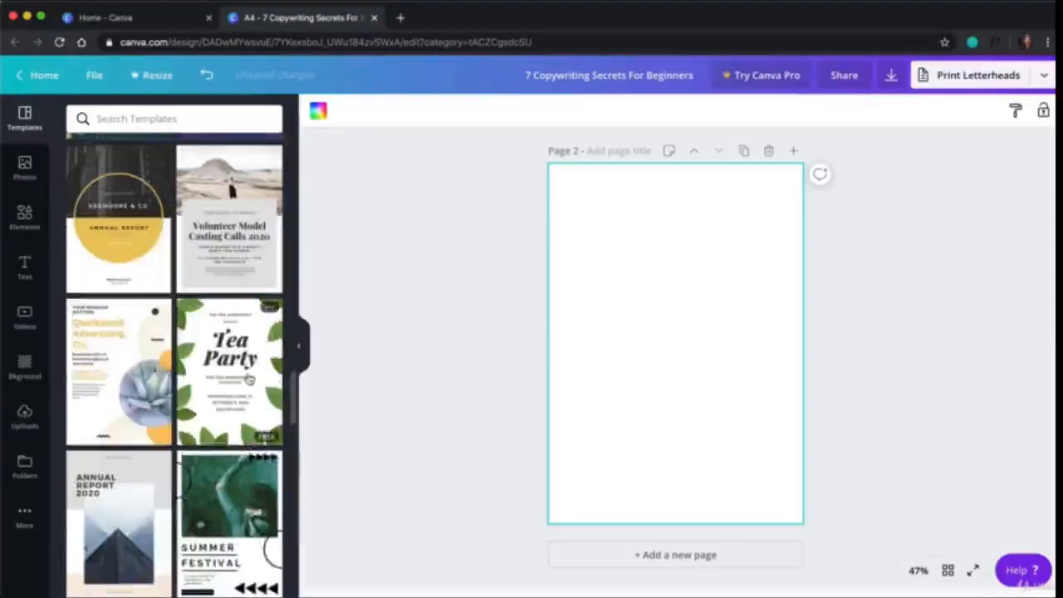
left_click(245, 351)
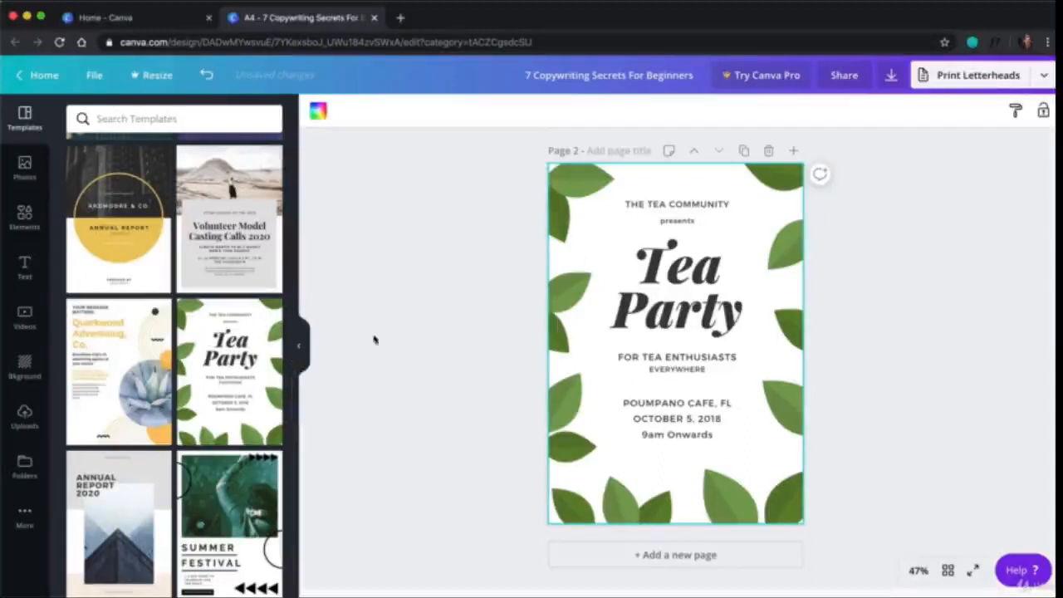
left_click_drag(481, 170, 799, 509)
key("Delete")
left_click(611, 261)
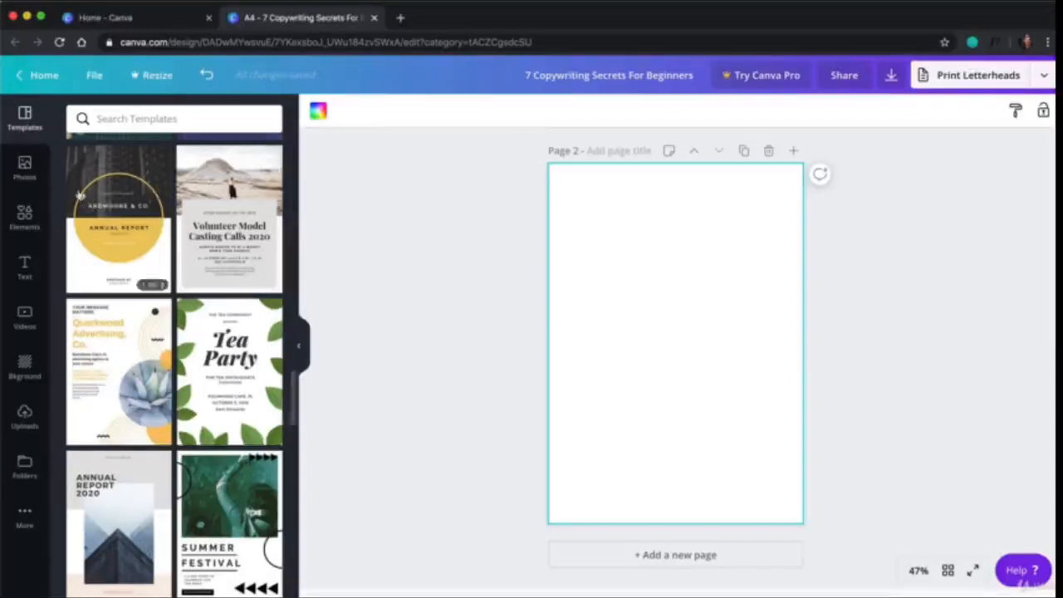
left_click(25, 267)
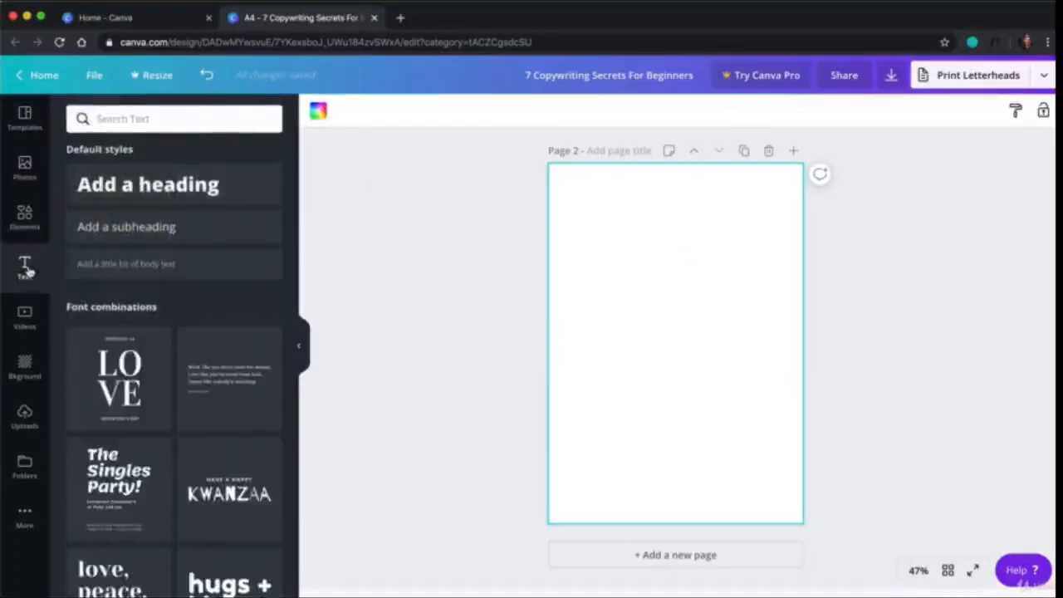
Add an 'Introduction to this PDF' heading at the top of page 2
left_click(156, 187)
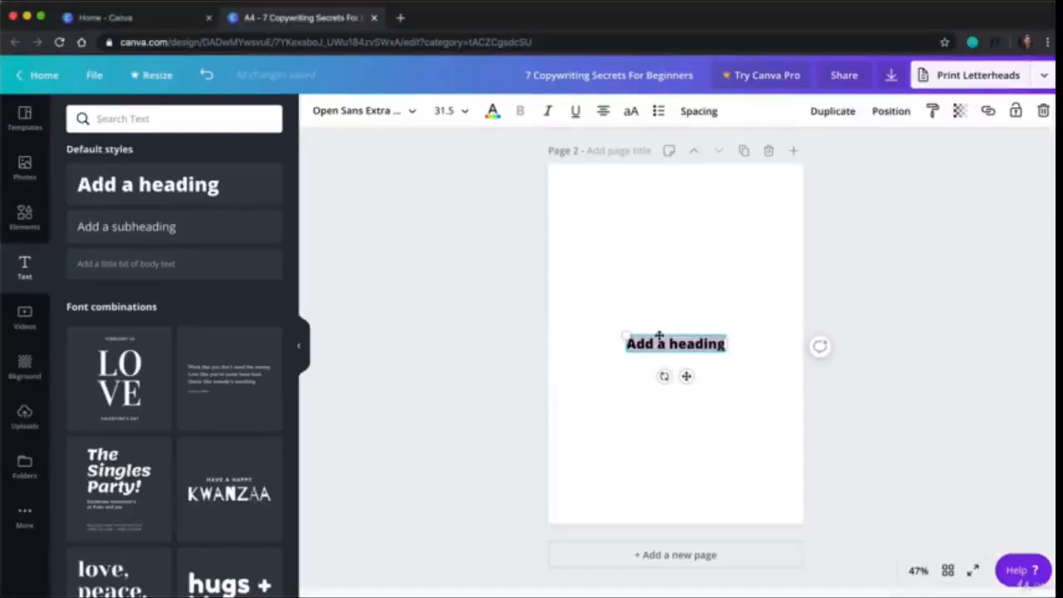
type("In")
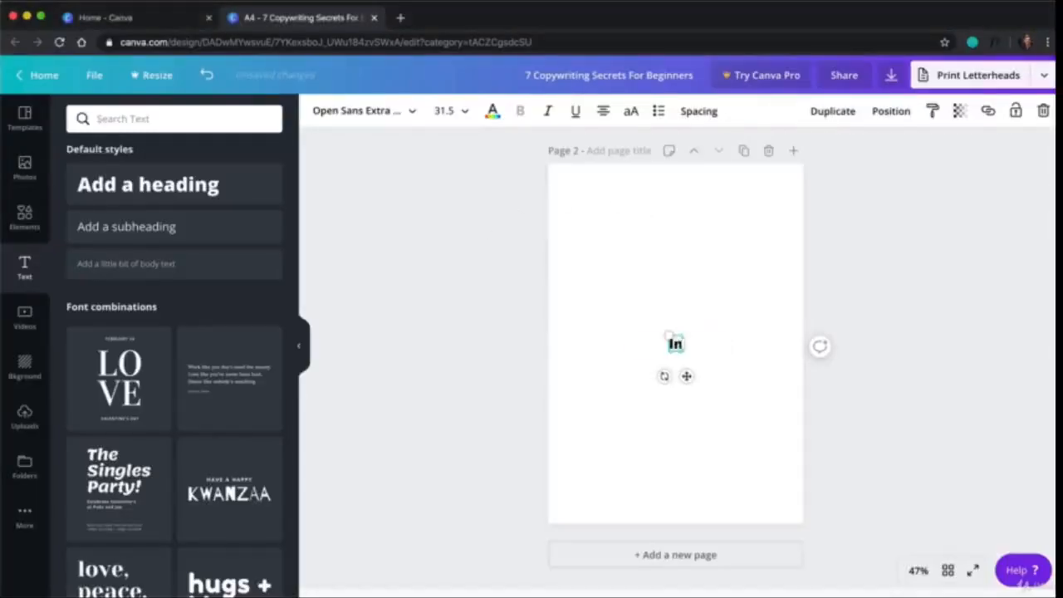
type("troduction to this")
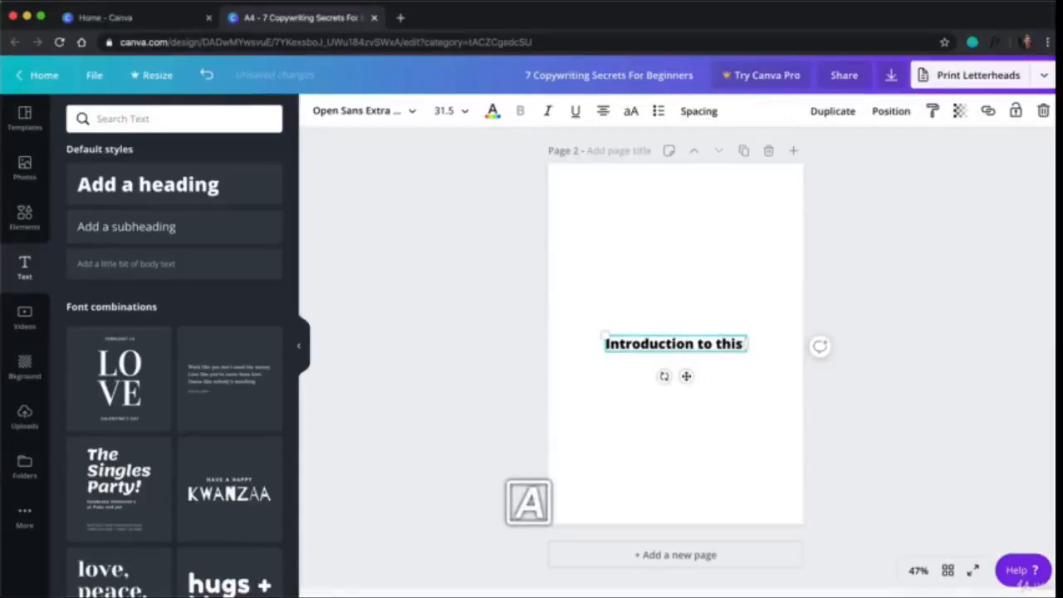
type(" PDF")
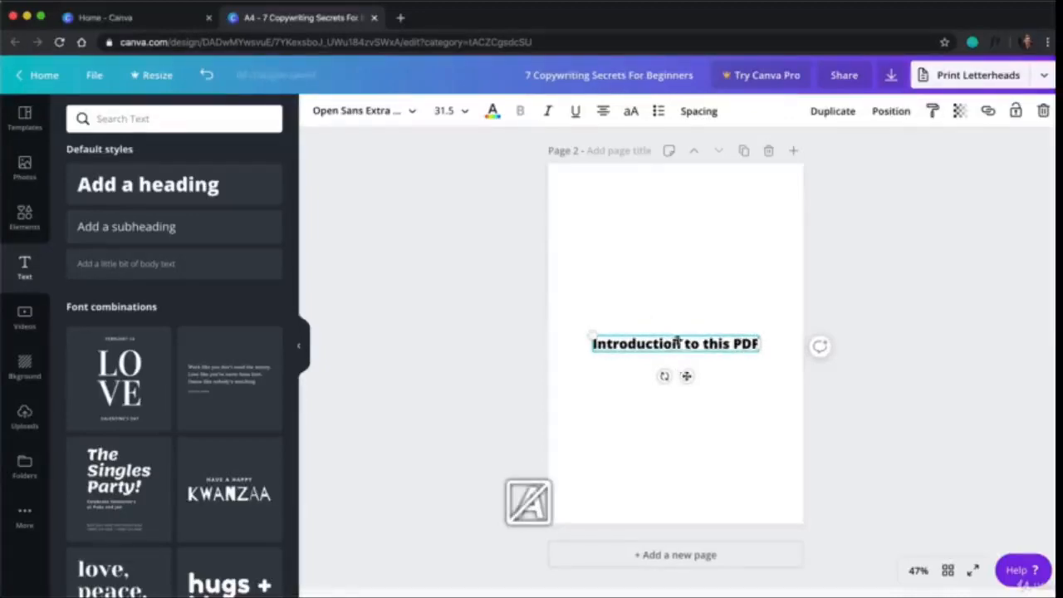
left_click_drag(686, 375, 664, 227)
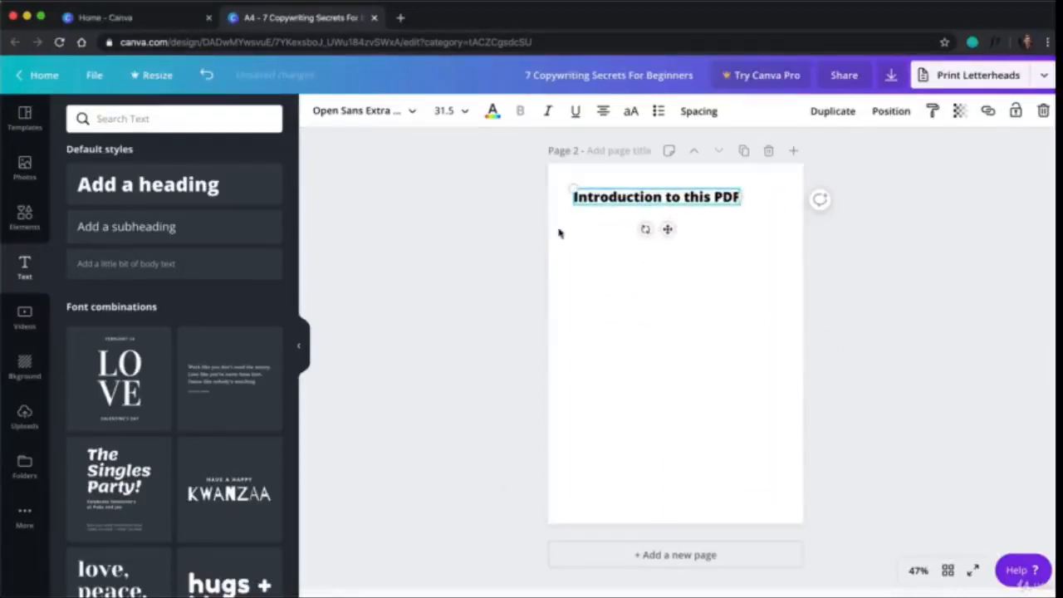
Add a body text box and paste in the blog's opening paragraphs
left_click(155, 267)
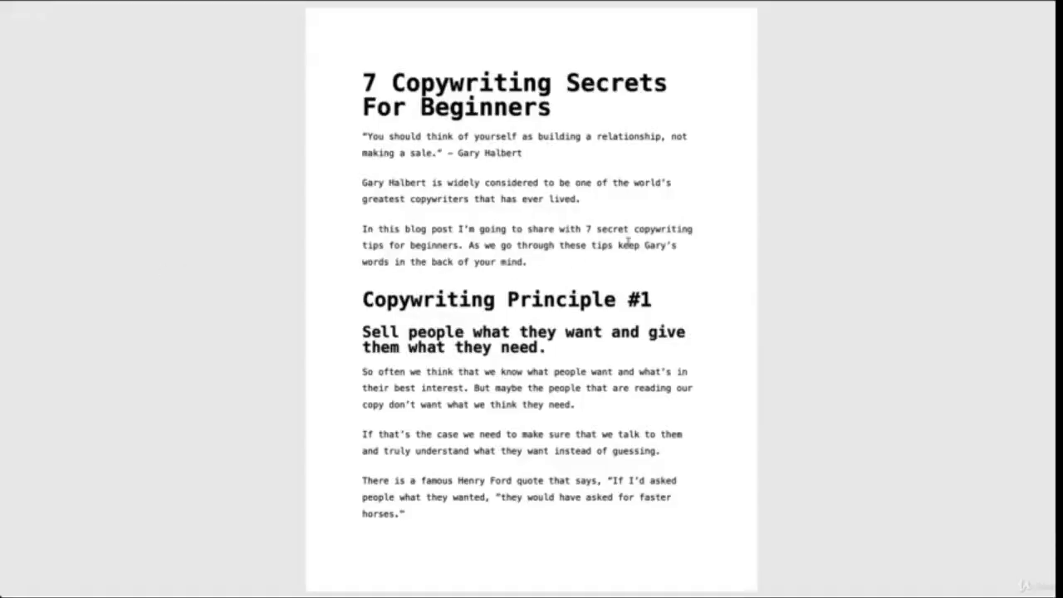
left_click_drag(565, 264, 363, 135)
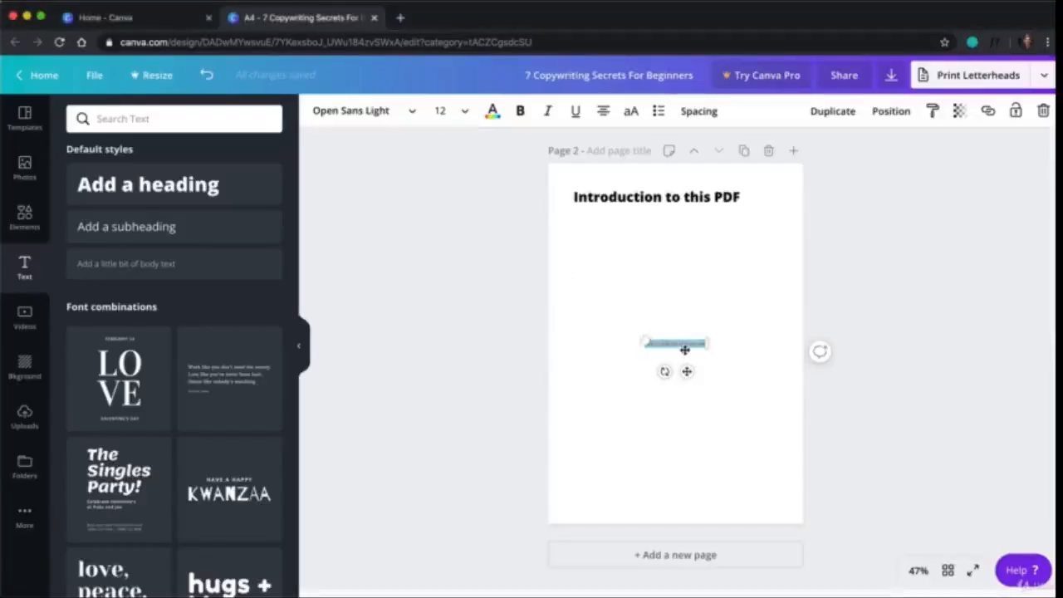
key("ctrl+v")
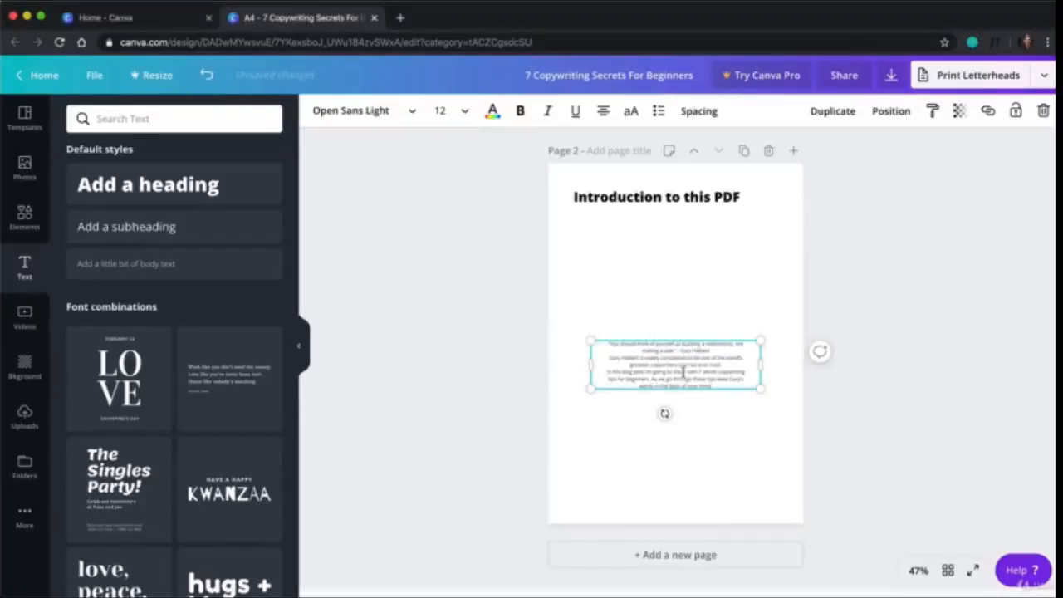
Enlarge the body text box and set all the introduction text to 24 pt
left_click_drag(589, 341, 572, 280)
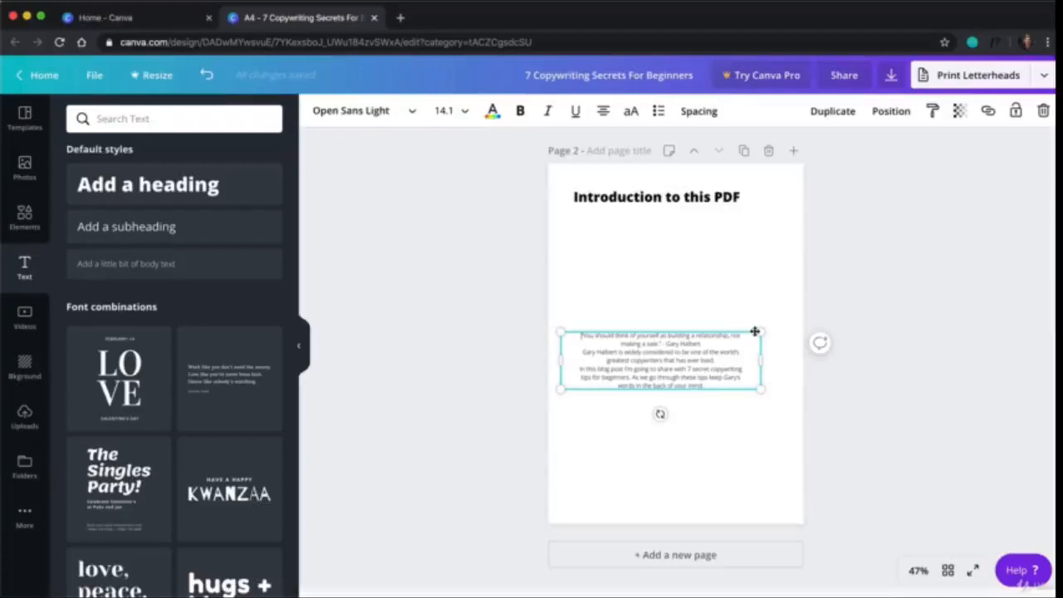
left_click_drag(755, 332, 757, 296)
double_click(712, 357)
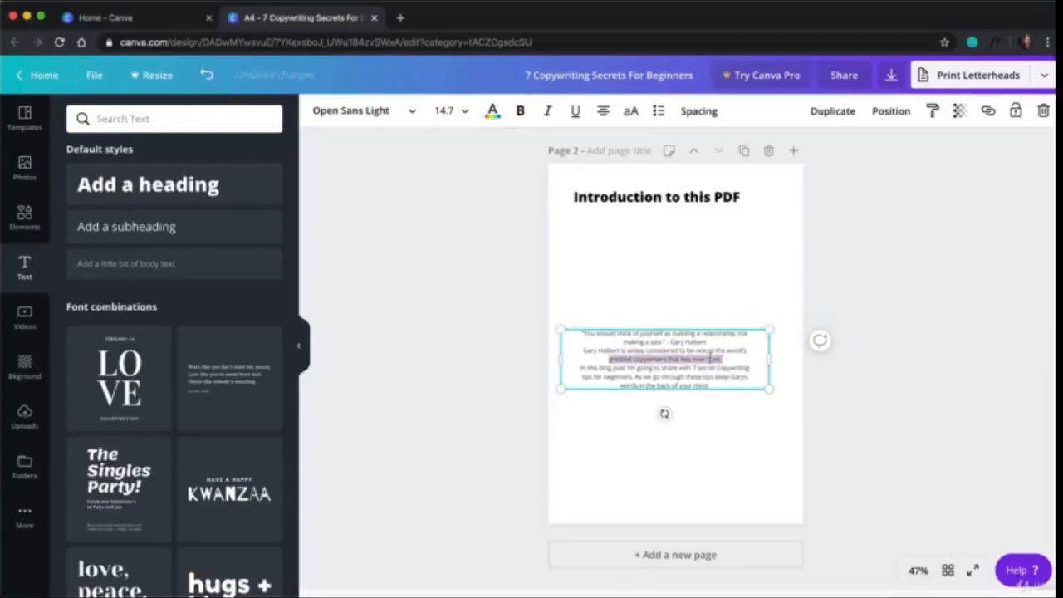
key("ctrl+a")
left_click(444, 111)
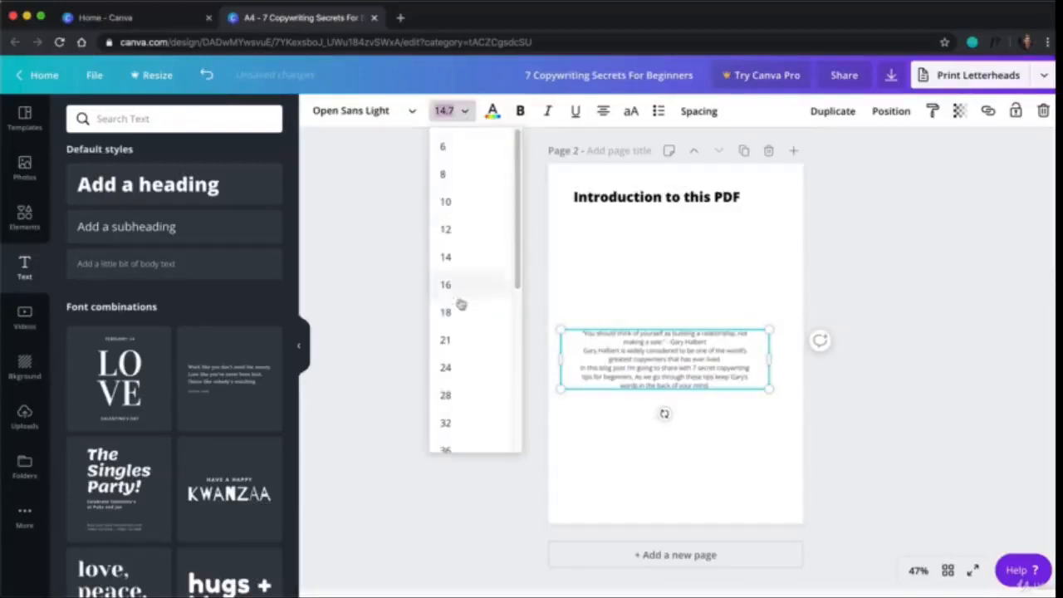
left_click(449, 366)
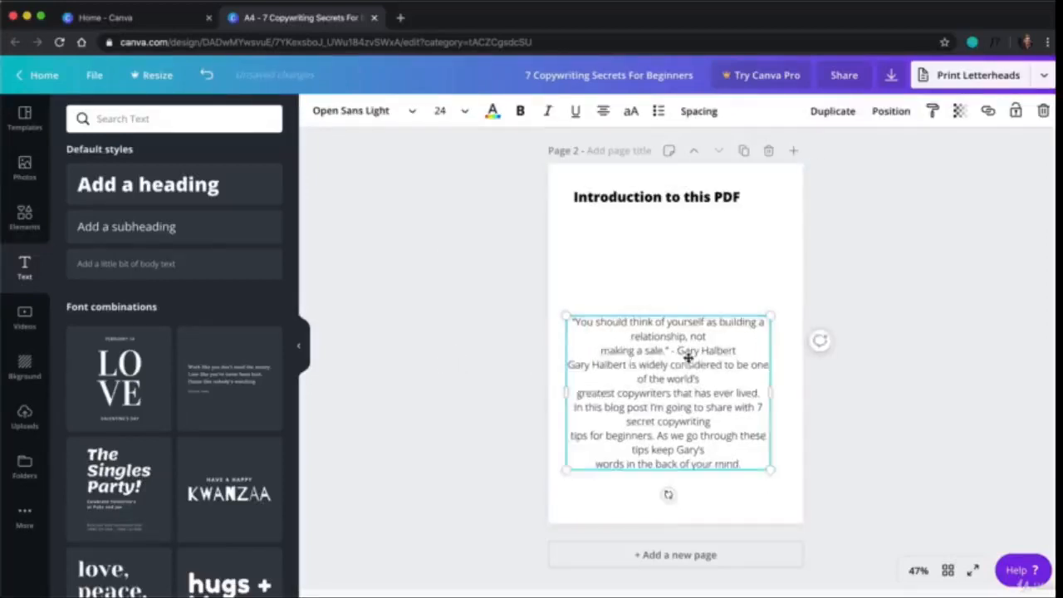
Move the introduction text up under the heading and left-align it
left_click_drag(688, 352, 678, 276)
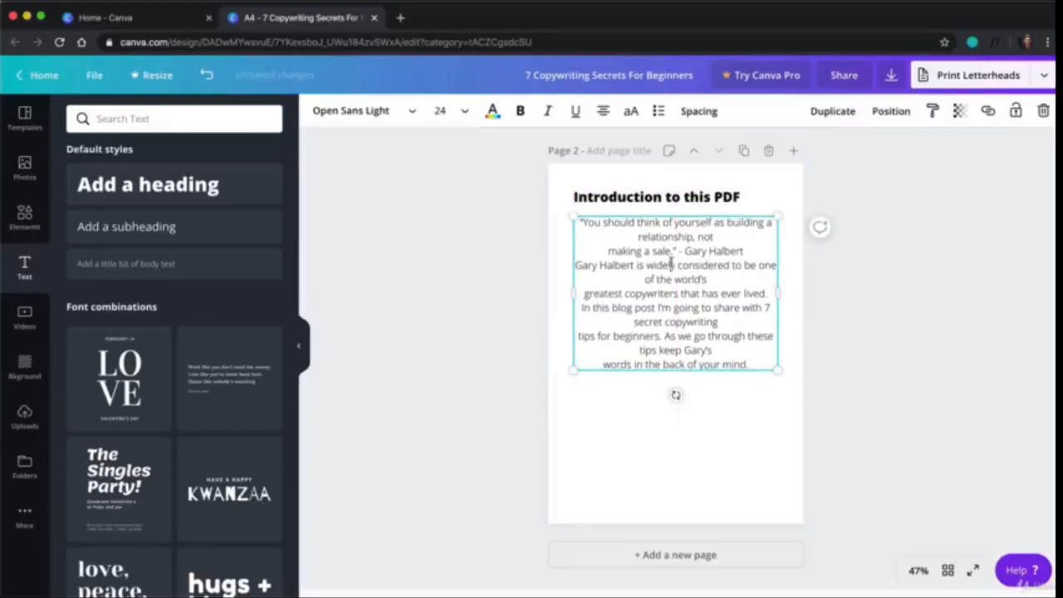
triple_click(672, 270)
key("ctrl+a")
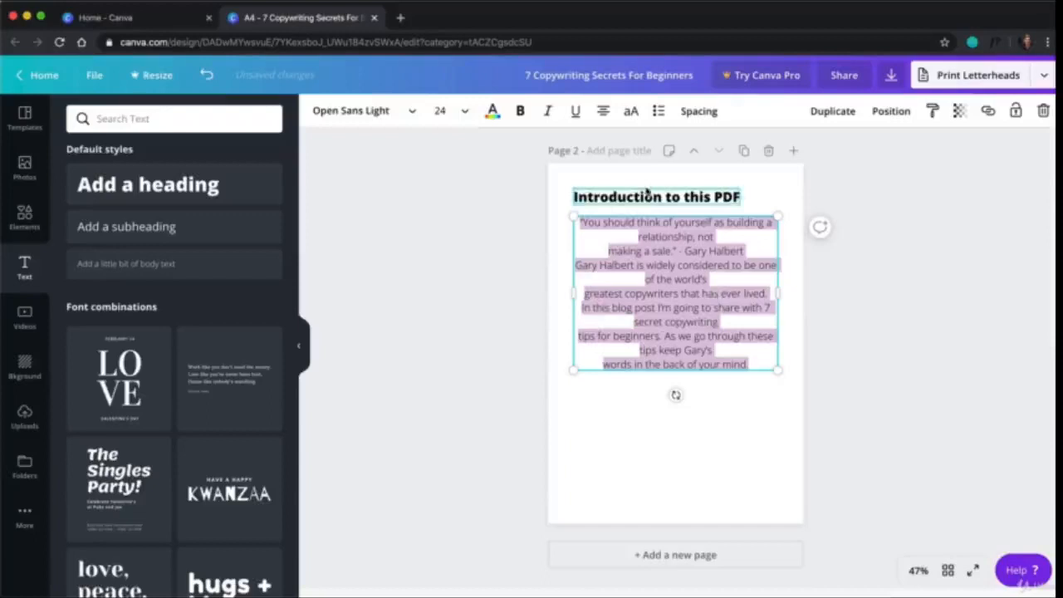
left_click(603, 110)
Put the quote's attribution on its own line, followed by a blank line
left_click(673, 251)
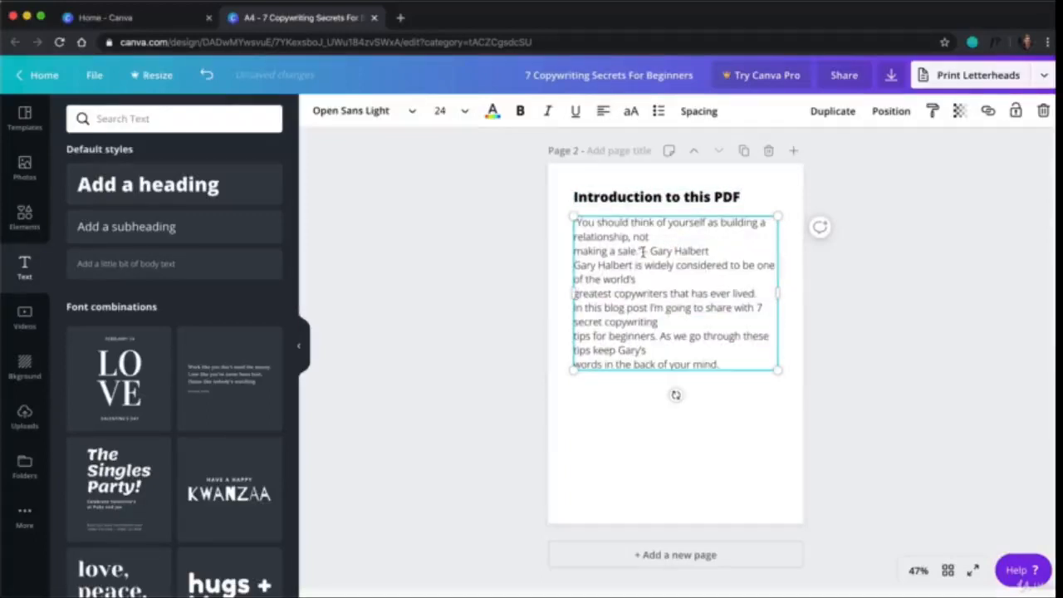
left_click(639, 251)
key("Return")
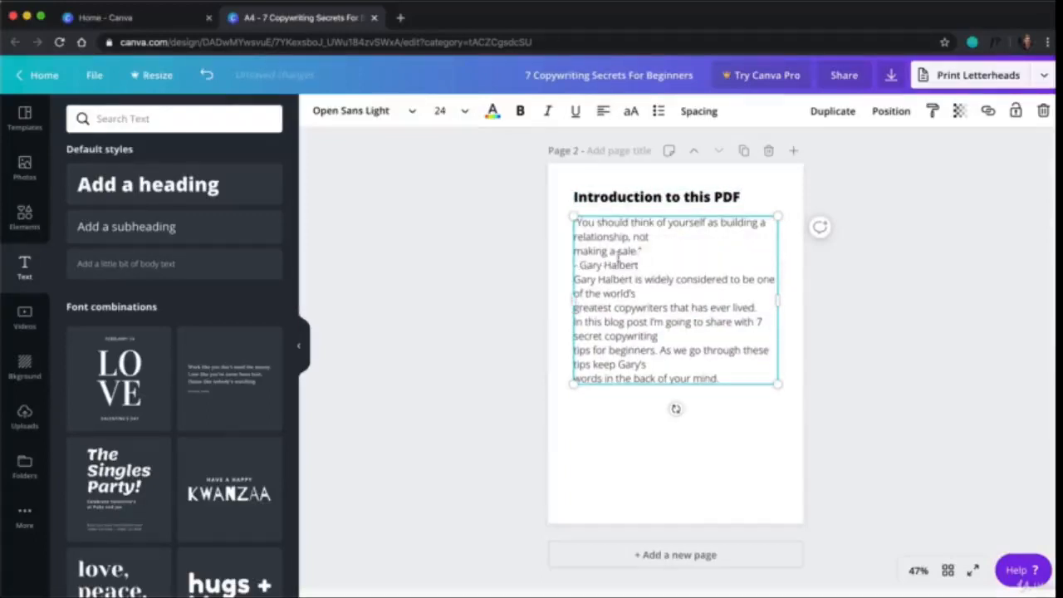
left_click(574, 251)
key("BackSpace")
left_click(642, 251)
key("Return")
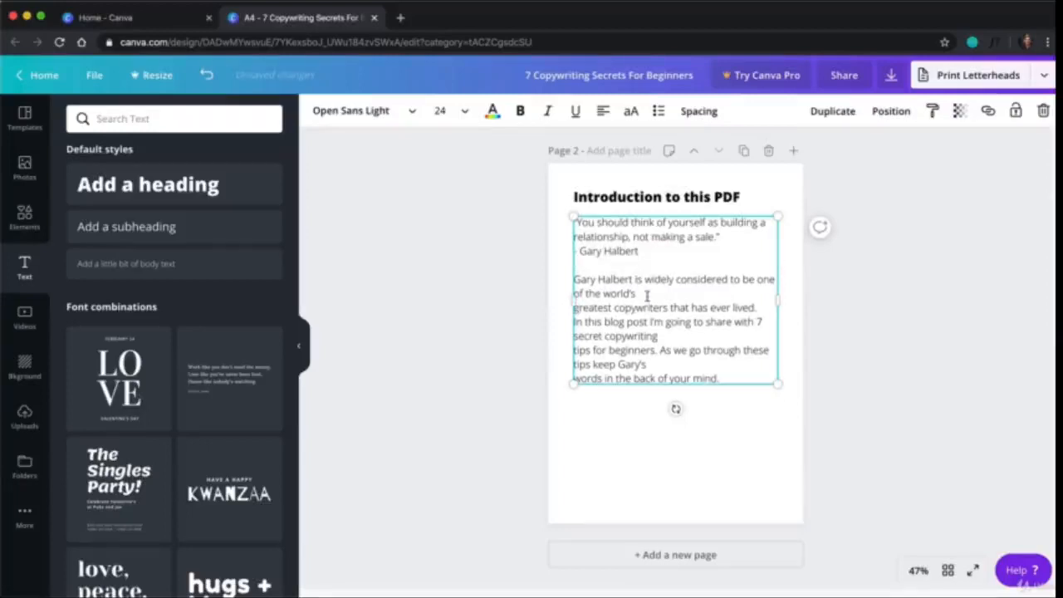
Rejoin the broken lines and separate the remaining paragraphs, including the last sentence, with blank lines
left_click(577, 309)
key("BackSpace")
left_click(621, 309)
key("Return")
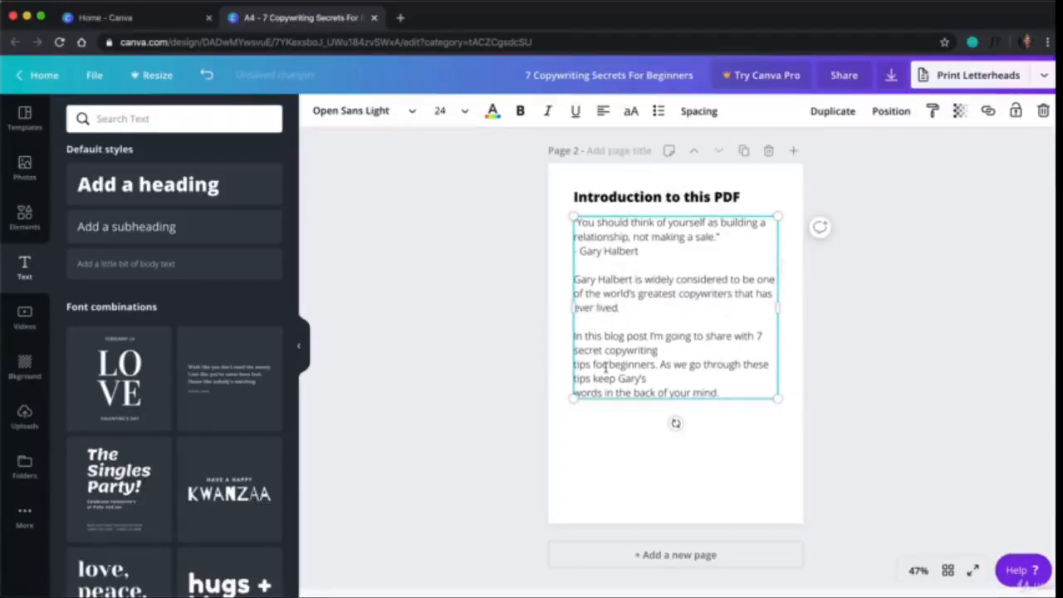
left_click(595, 366)
key("BackSpace")
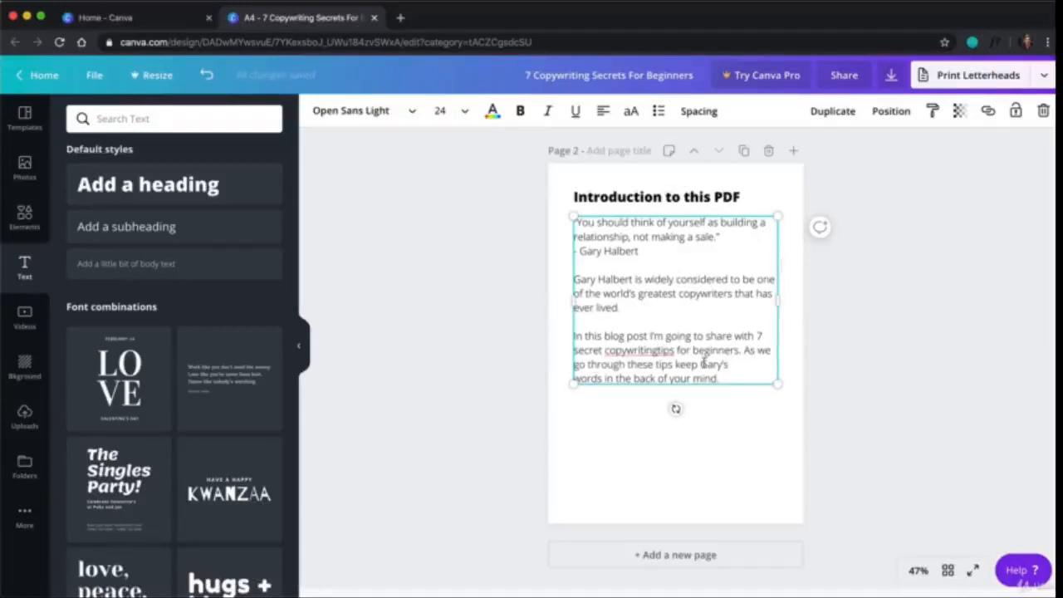
left_click(746, 349)
key("Return")
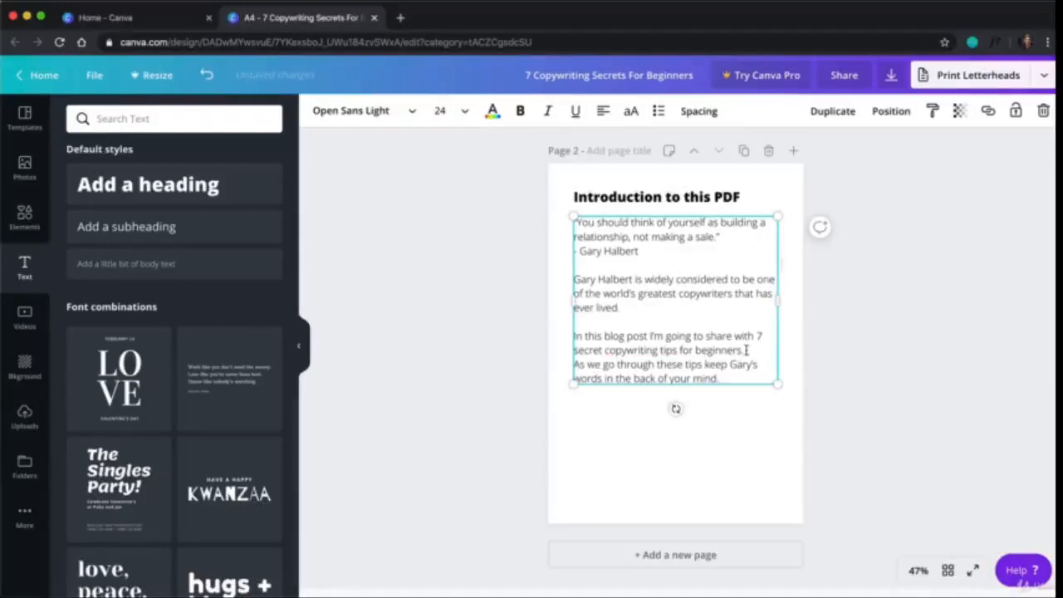
key("Return")
left_click(822, 366)
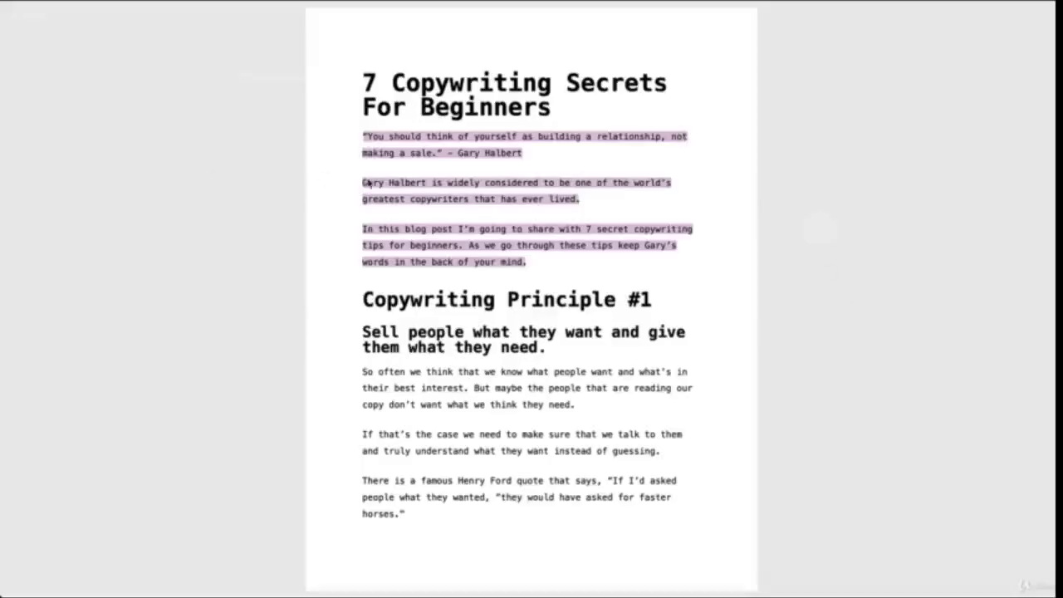
Deselect the text in the source document and scroll back up to the cover page
left_click(406, 182)
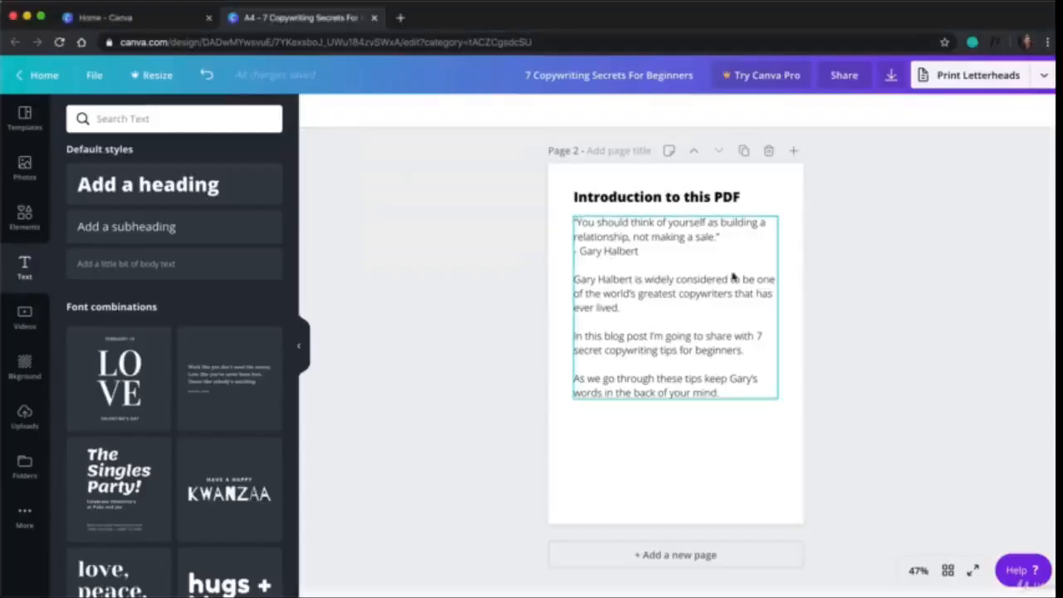
scroll(776, 268, "up", 5)
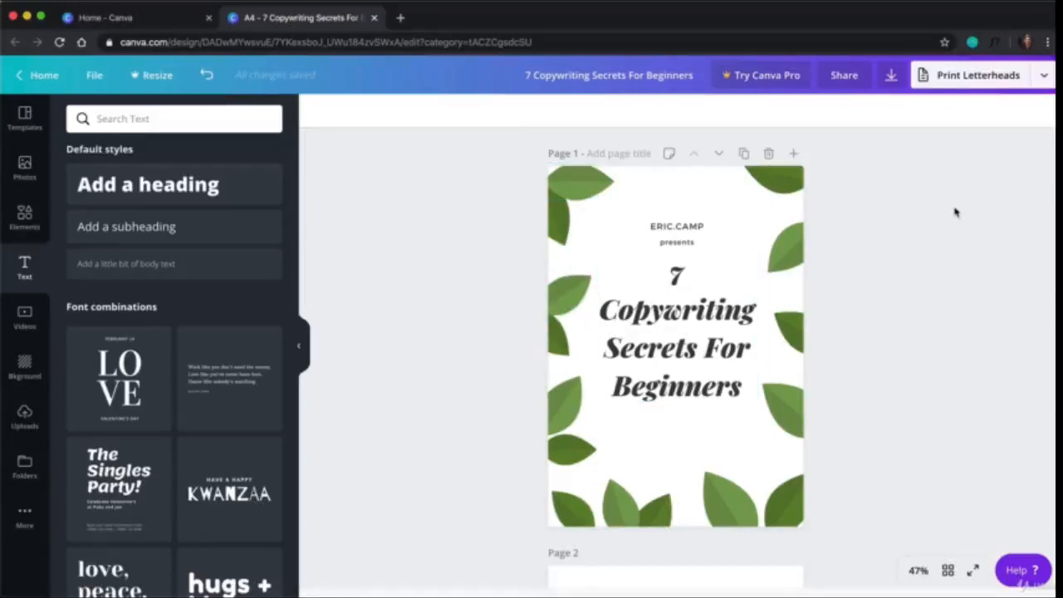
Download all 2 pages of the design as a PDF Print file
scroll(748, 291, "down", 5)
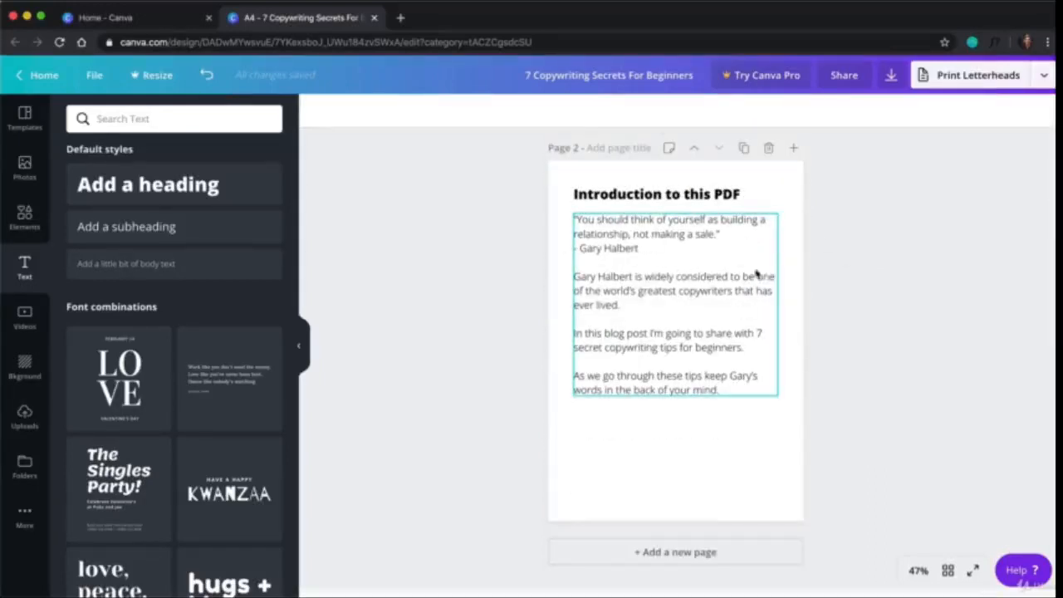
left_click(892, 78)
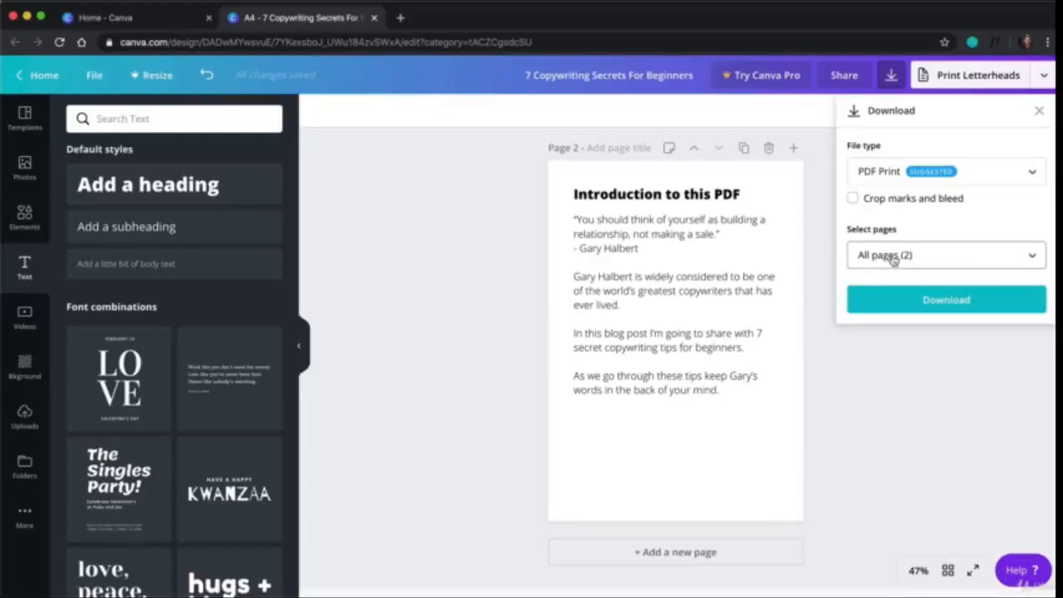
left_click(968, 300)
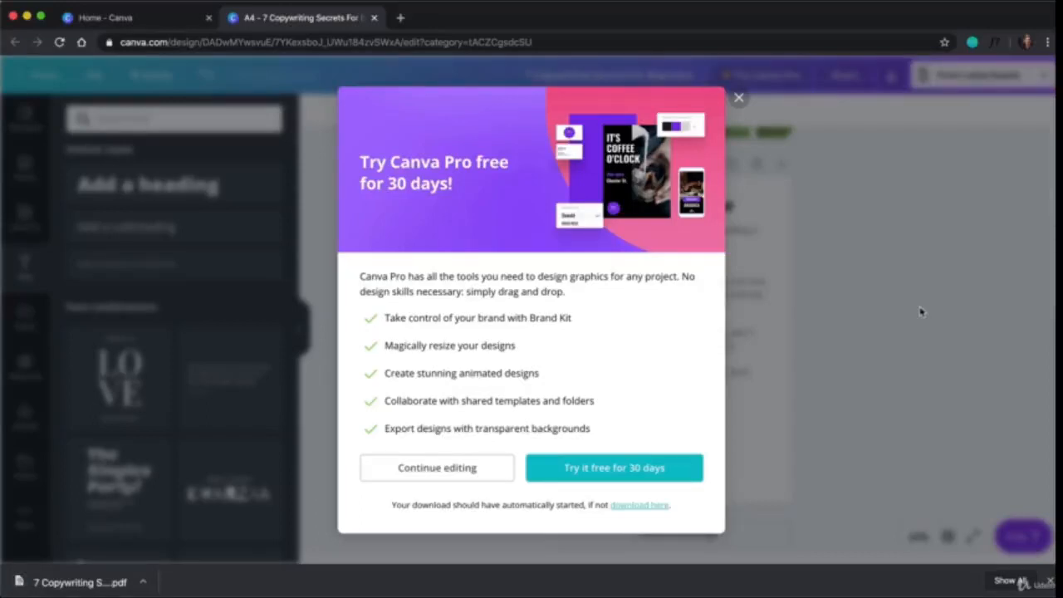
Dismiss the Try Canva Pro offer and open the downloaded PDF
left_click(738, 97)
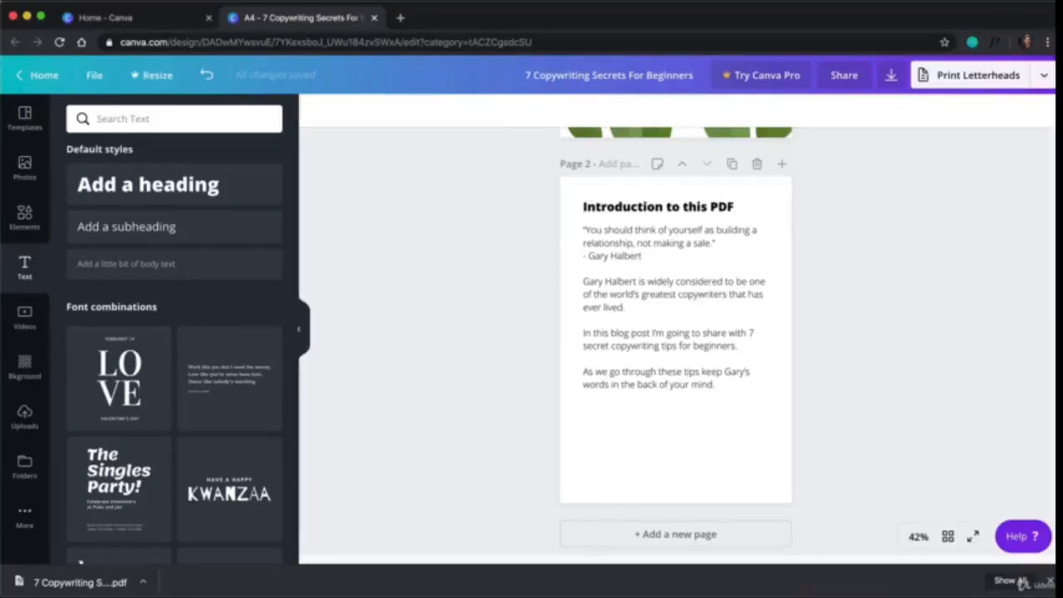
left_click(836, 594)
left_click(835, 588)
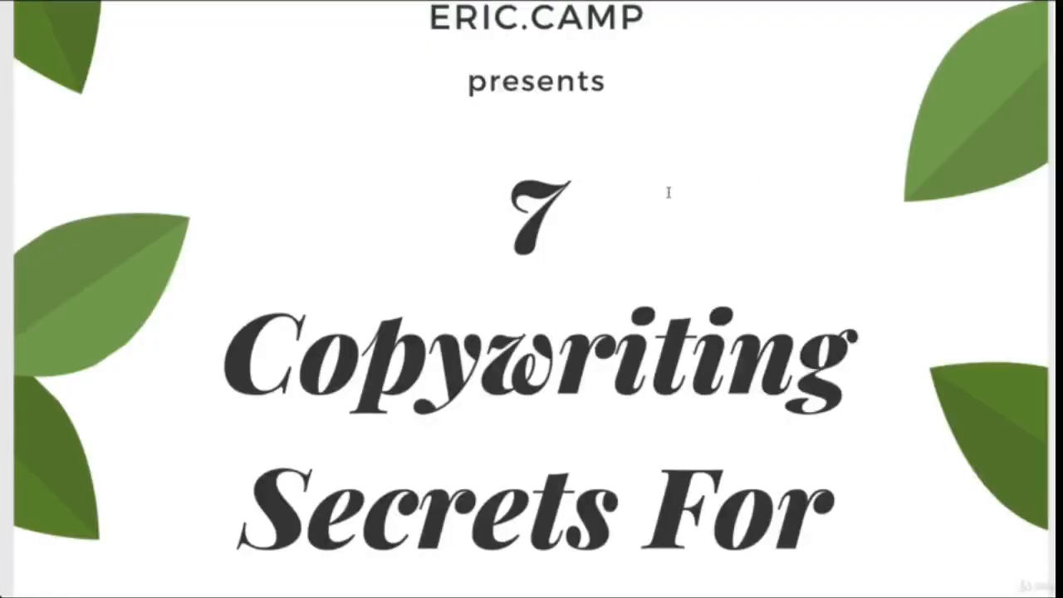
Fit the PDF page on screen, page through both pages, then return to Chrome
key("super+2")
scroll(810, 302, "down", 2)
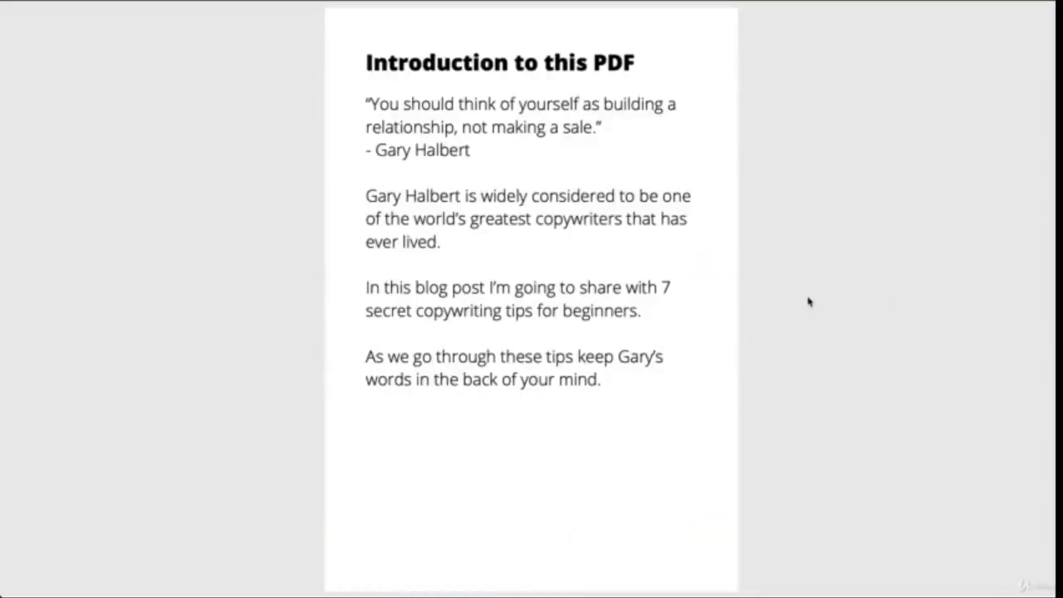
scroll(810, 302, "up", 2)
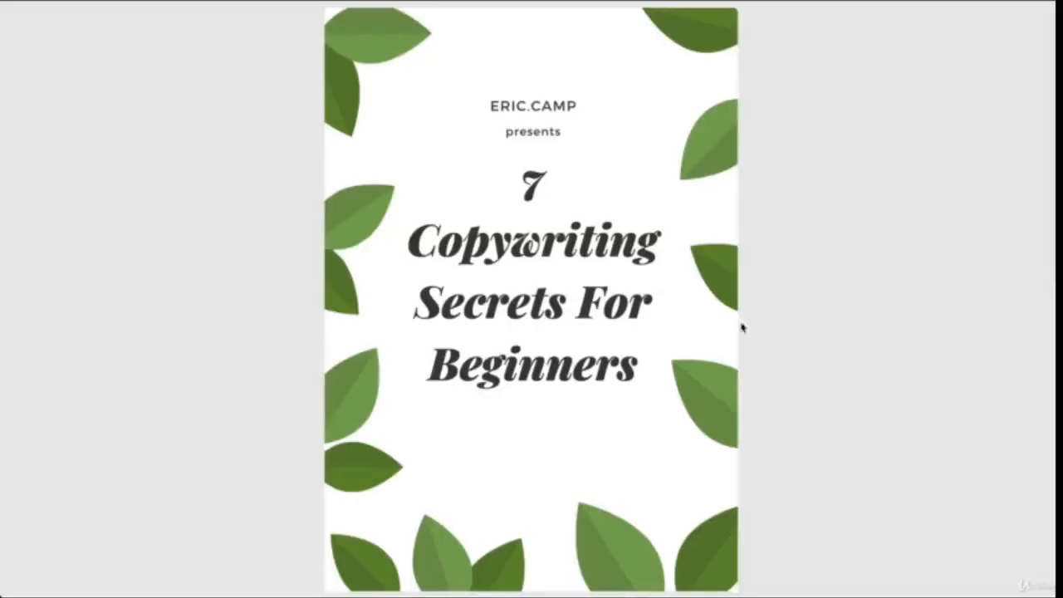
left_click(276, 595)
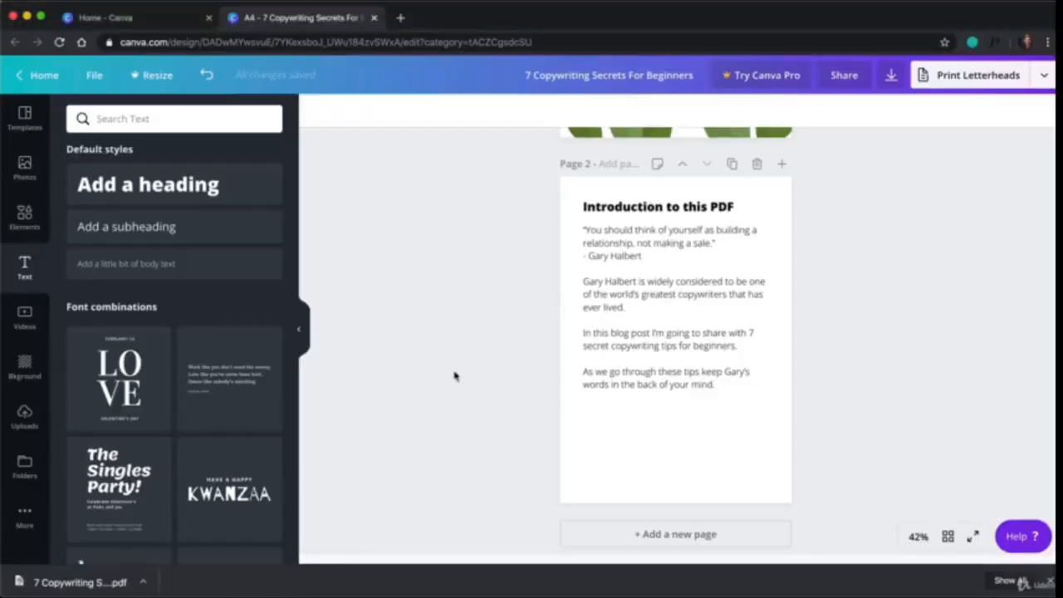